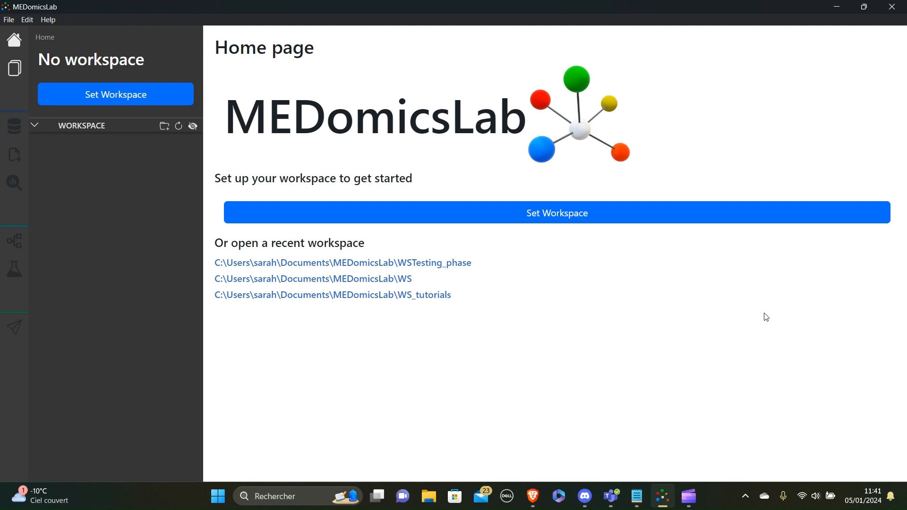
- Create a WS_Testing_Phase folder inside Testing_Phase and select it as the MEDomicsLab workspace
left_click(641, 209)
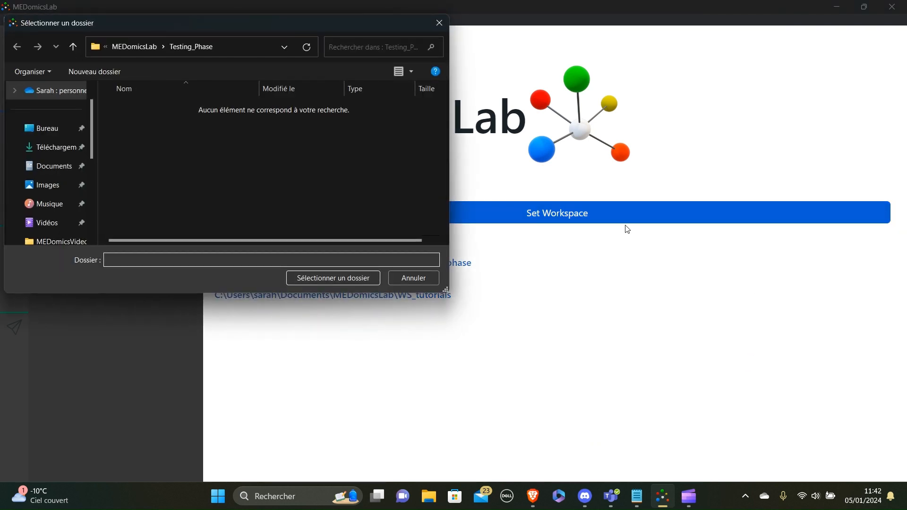
right_click(174, 148)
mouse_move(294, 277)
left_click(336, 277)
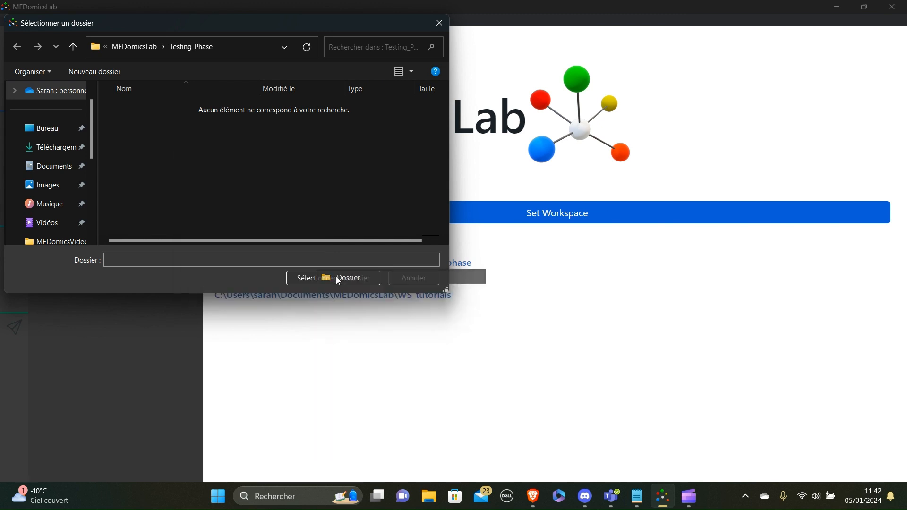
type("WS_T")
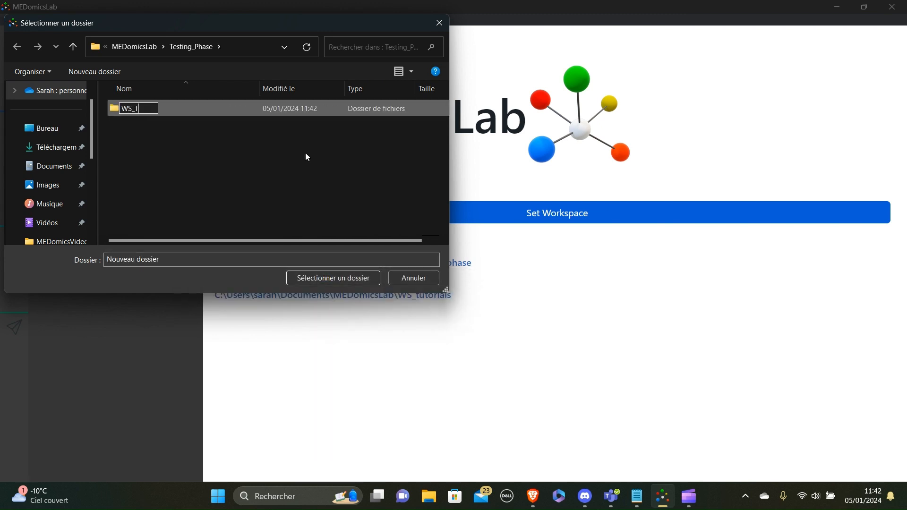
type("esting_Phase")
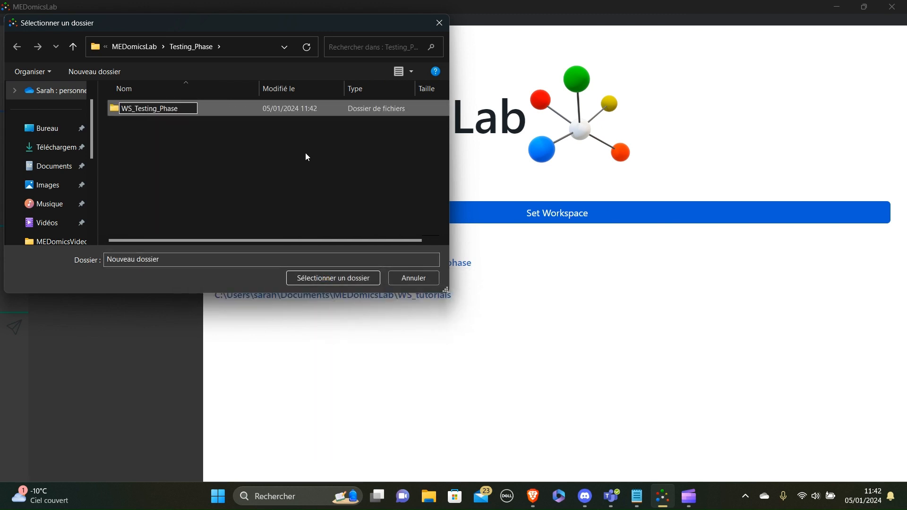
key("Return")
double_click(169, 108)
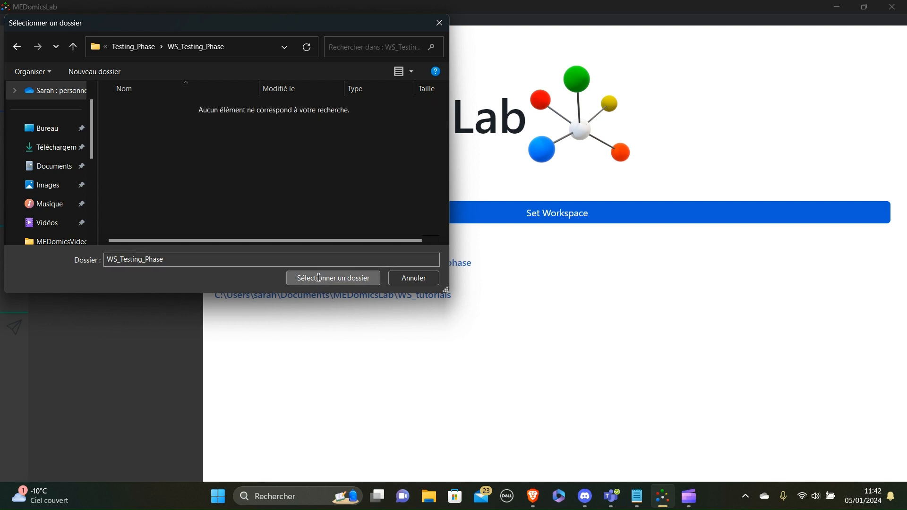
left_click(319, 278)
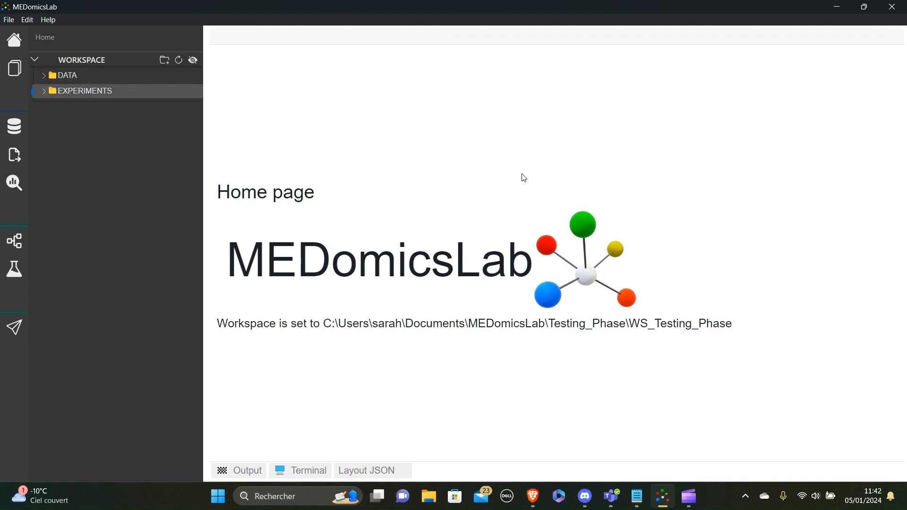
- Extract the RawMIMIC zip archive into Testing_Phase and browse its extracted data folders
left_click(429, 496)
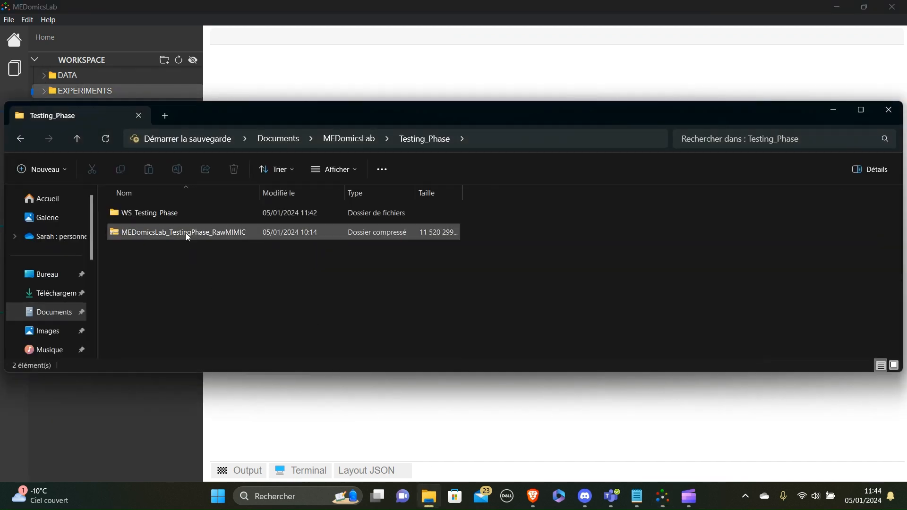
right_click(185, 234)
left_click(207, 250)
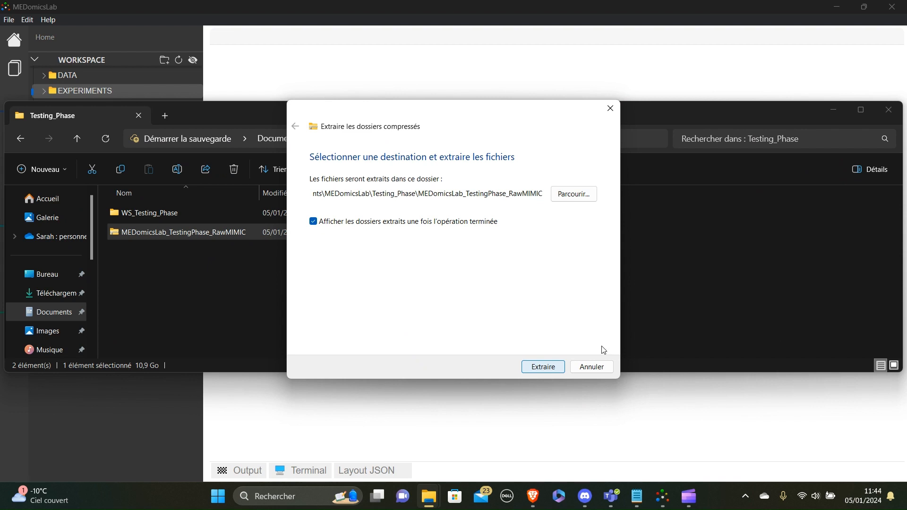
left_click(543, 367)
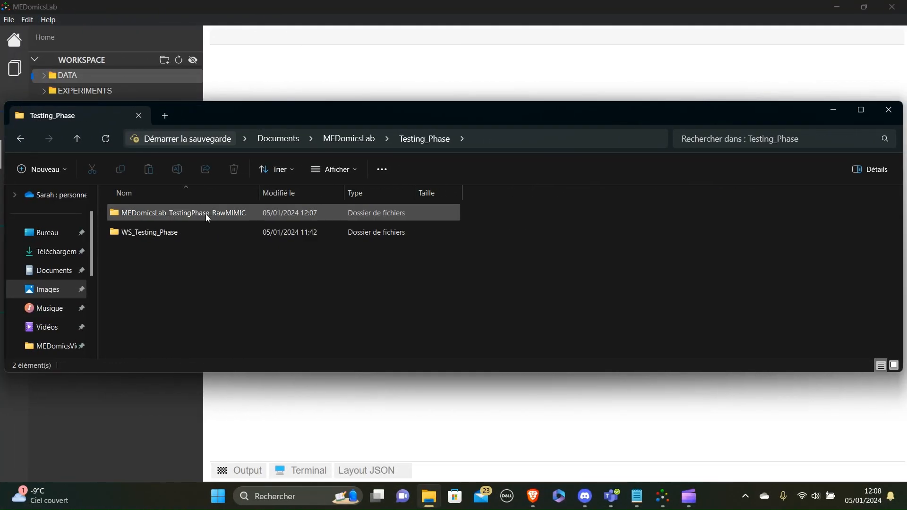
double_click(203, 213)
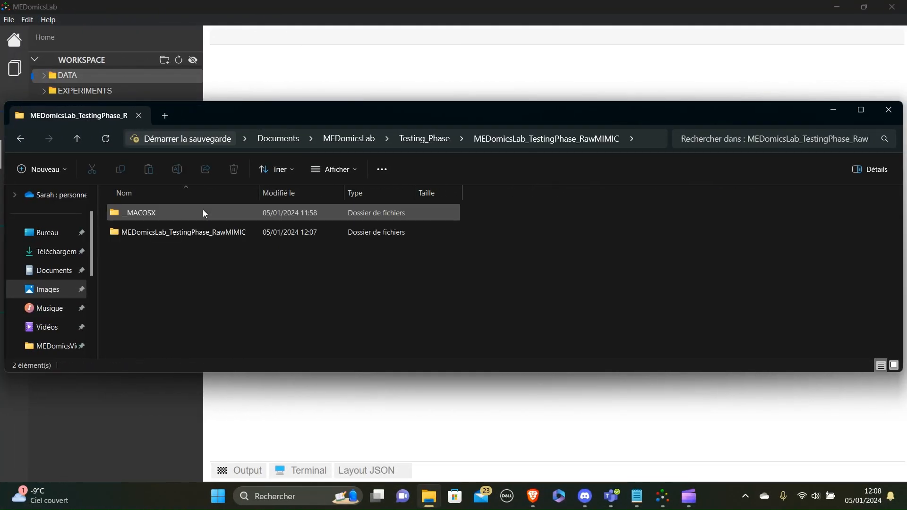
double_click(193, 234)
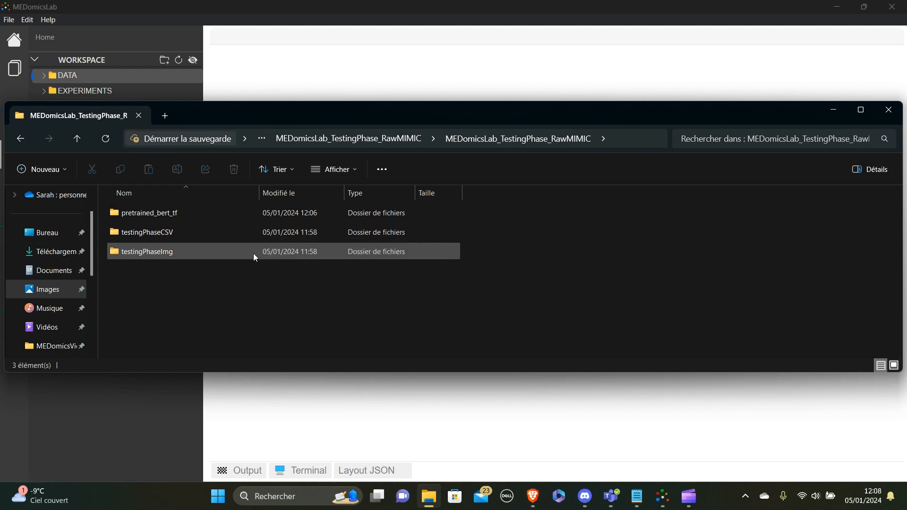
mouse_move(254, 254)
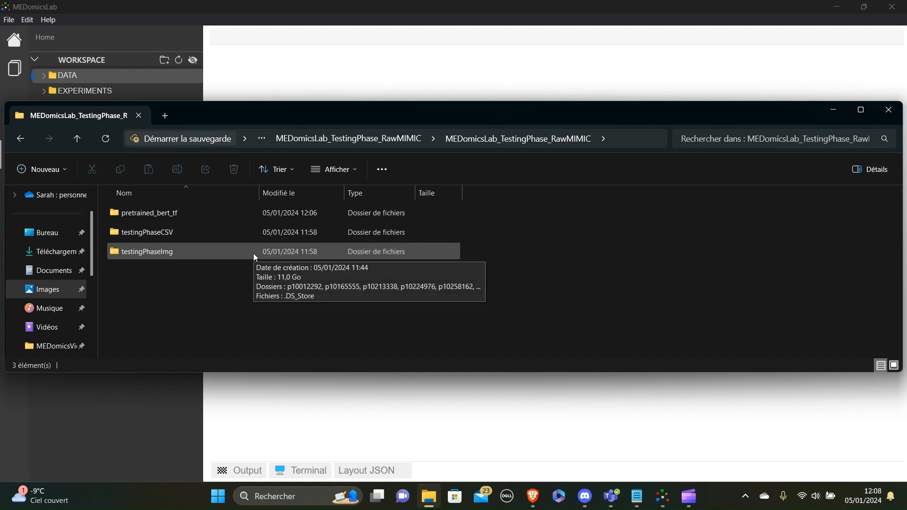
double_click(135, 249)
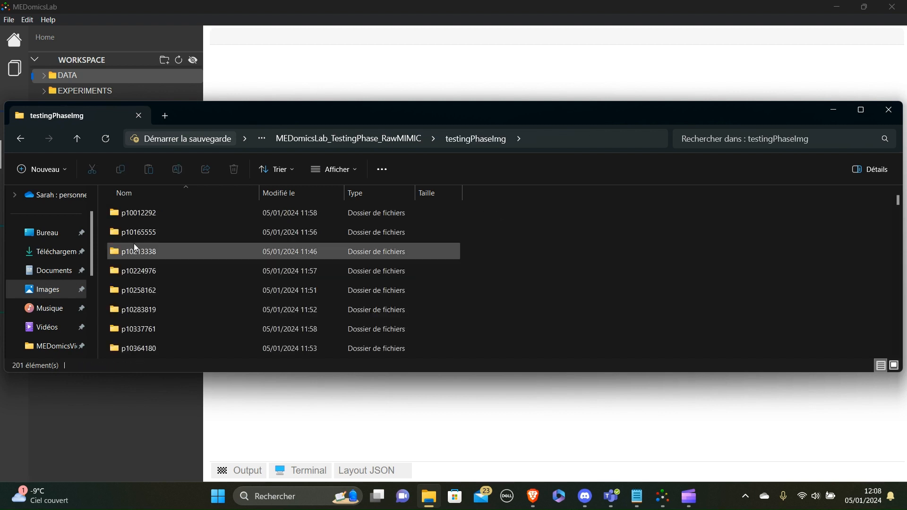
- Copy pretrained_bert_tf and testingPhaseCSV into the WS_Testing_Phase DATA folder
left_click(76, 145)
left_click(165, 217)
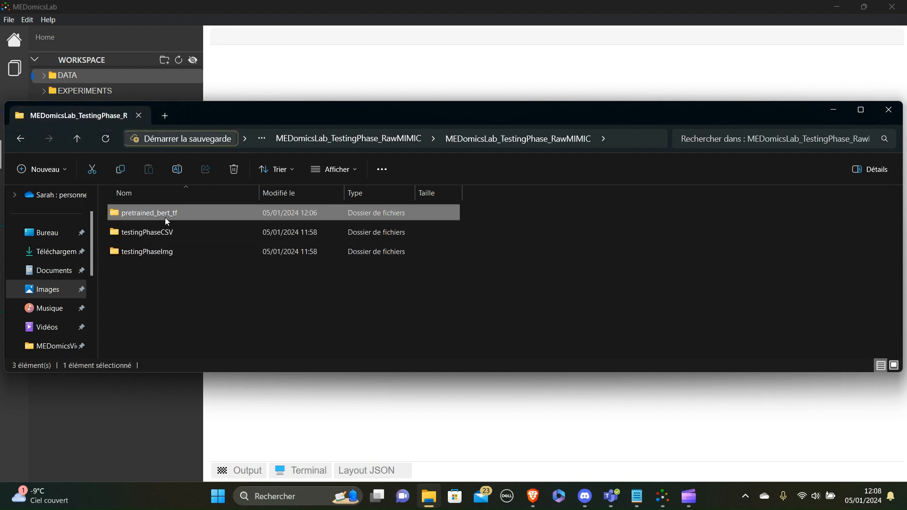
left_click(162, 228, "shift")
left_click(78, 140)
left_click(77, 140)
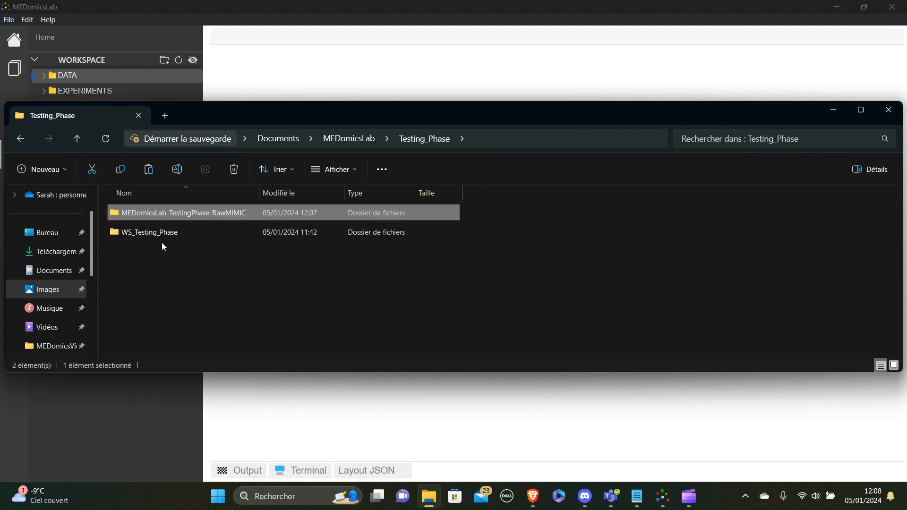
double_click(155, 231)
double_click(151, 230)
key("ctrl+v")
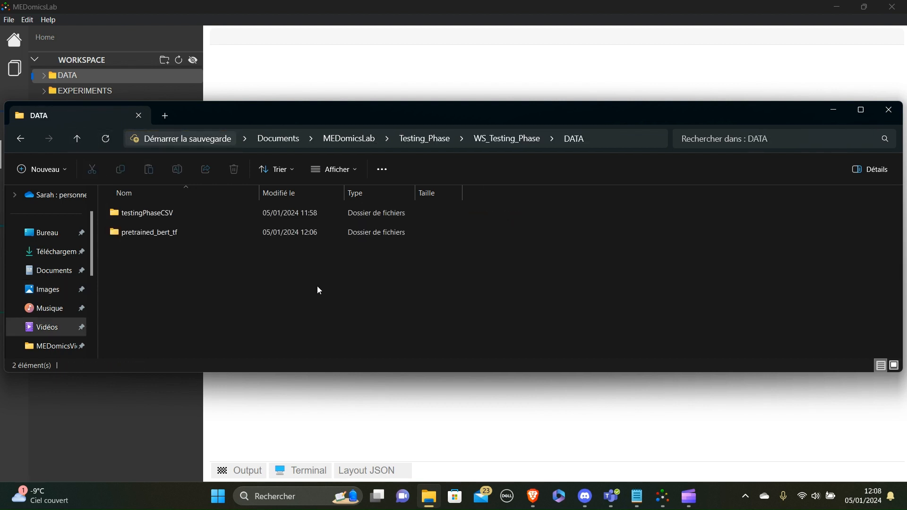
left_click(888, 110)
- Refresh the workspace tree and inspect the testingPhaseCSV and pretrained_bert_tf folders under DATA
left_click(180, 61)
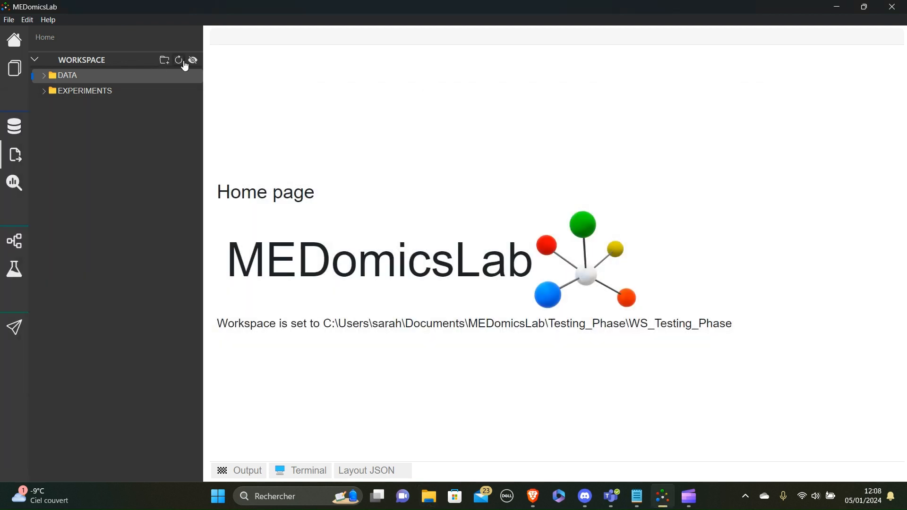
left_click(57, 81)
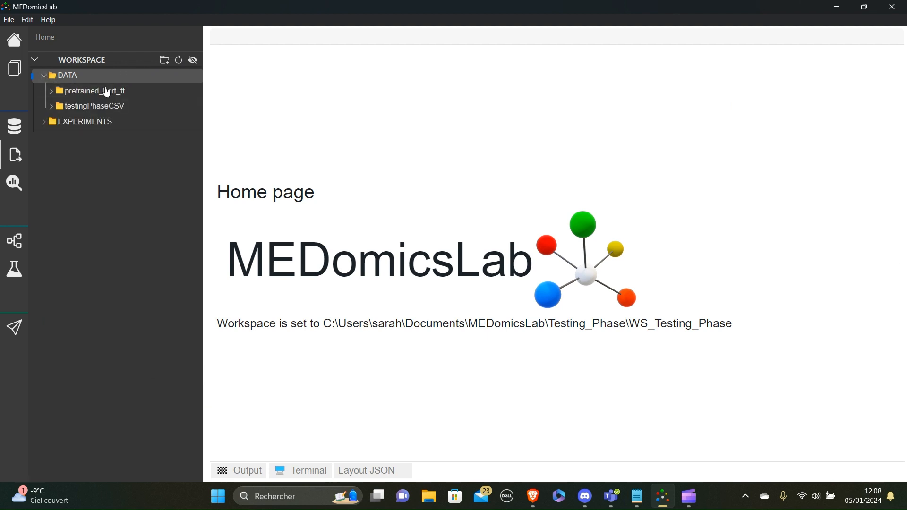
left_click(53, 108)
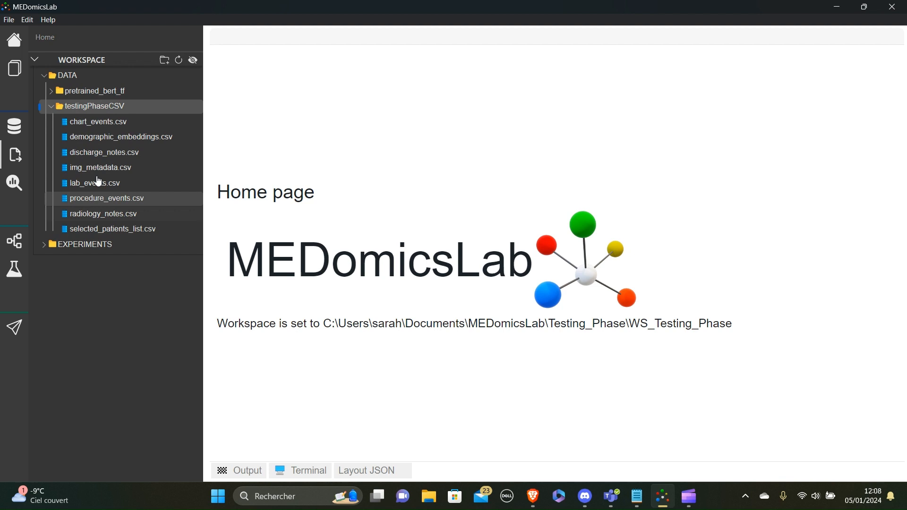
left_click(59, 91)
left_click(66, 105)
left_click(57, 91)
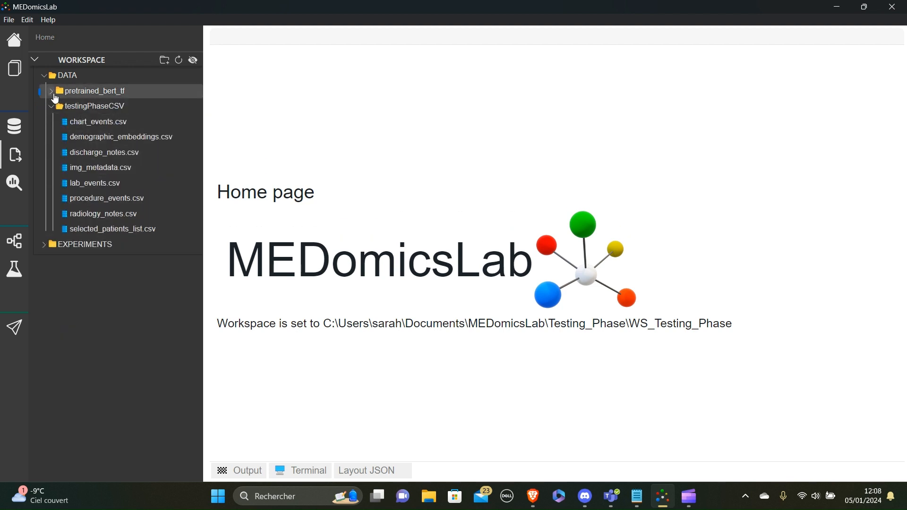
left_click(54, 105)
- Go to the Text Notes feature extraction page
left_click(12, 129)
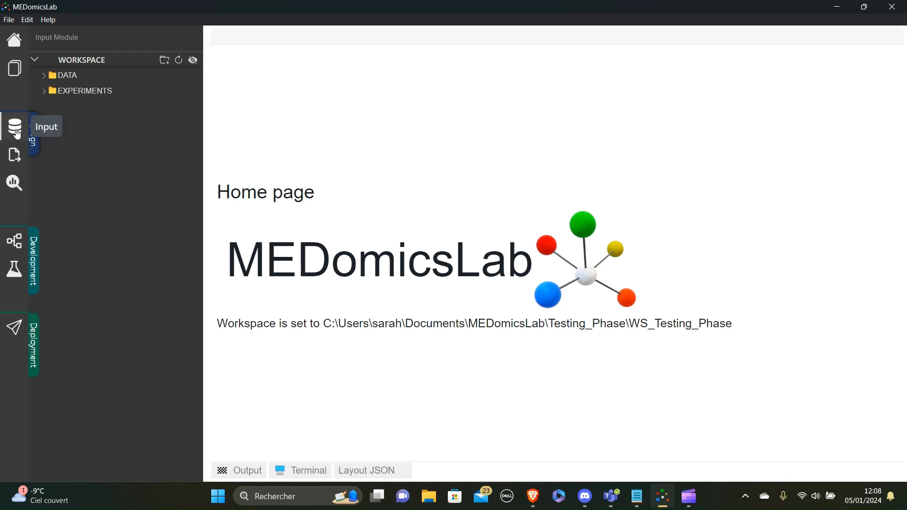
left_click(14, 154)
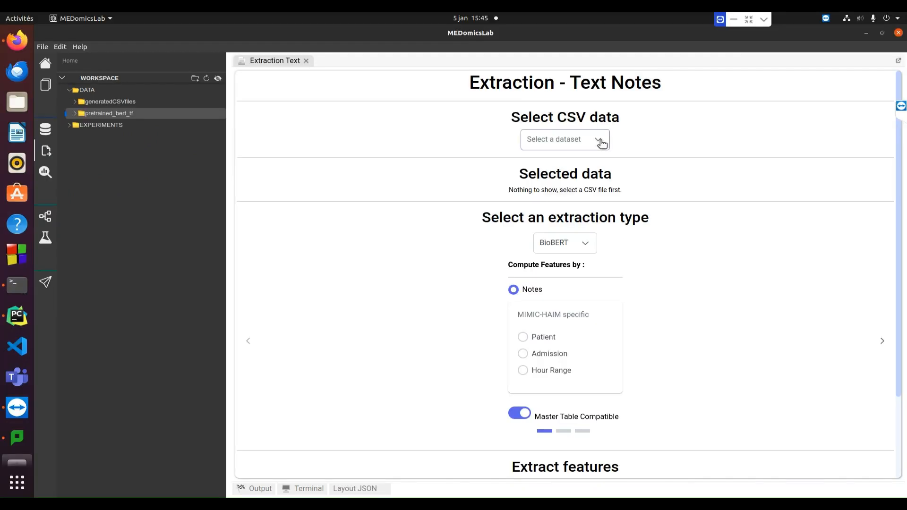
left_click(599, 140)
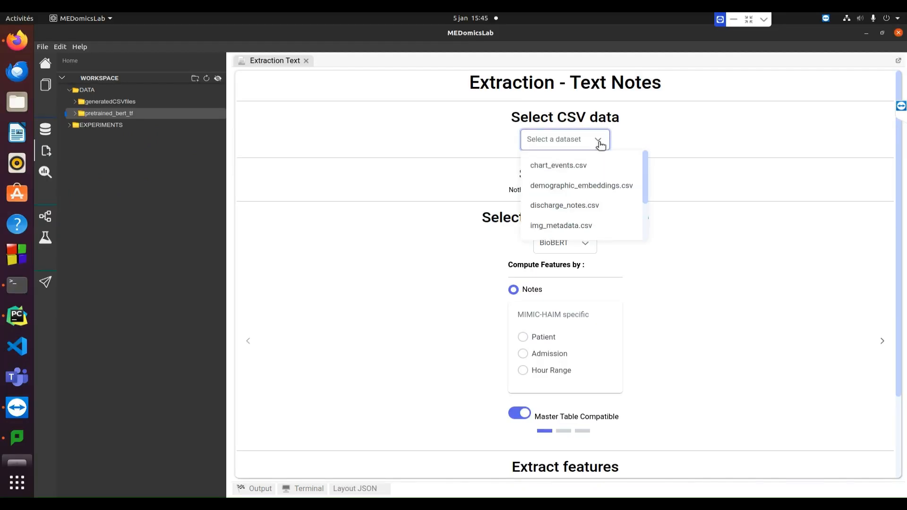
- Load discharge_notes.csv as the dataset and scroll down to the BioBERT extraction settings
scroll(579, 205, "down", 3)
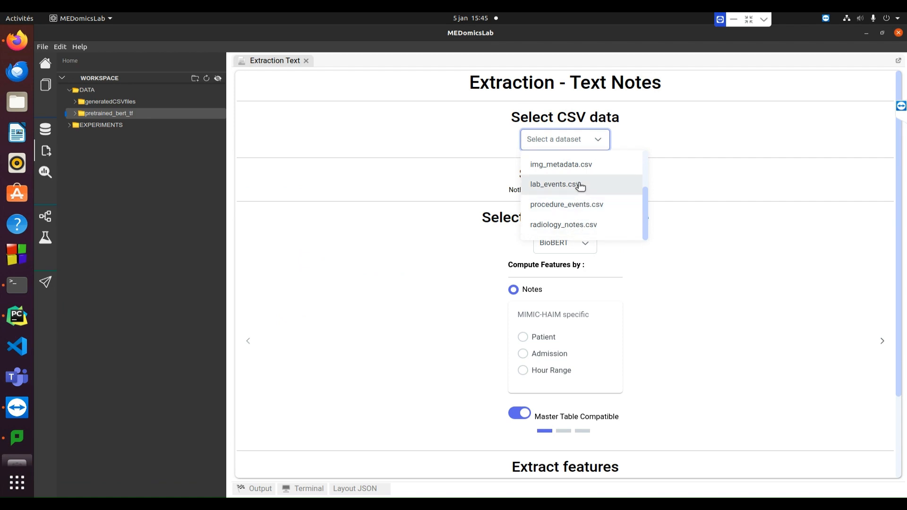
scroll(580, 188, "up", 2)
left_click(576, 193)
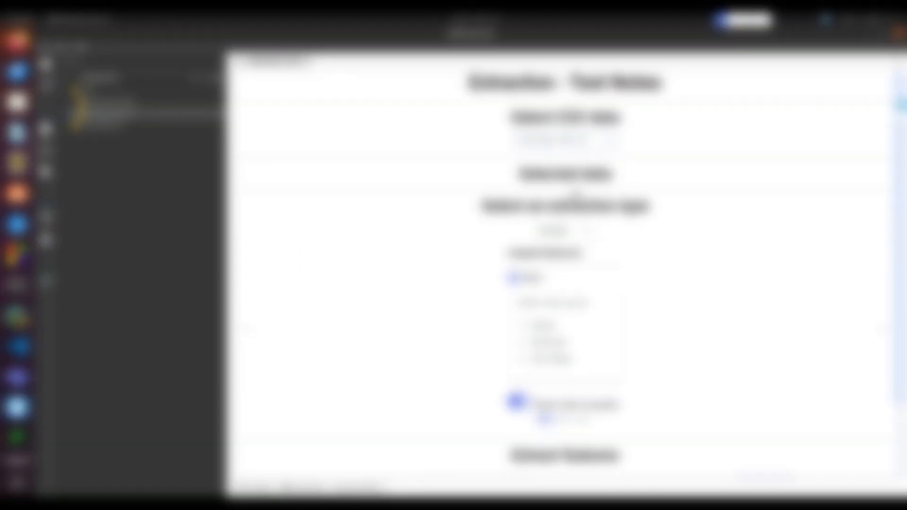
scroll(798, 150, "down", 10)
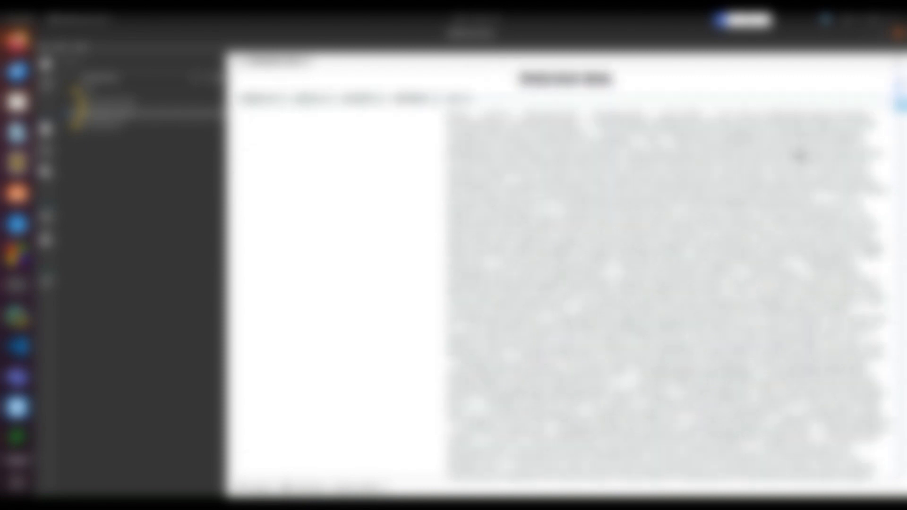
scroll(789, 167, "down", 20)
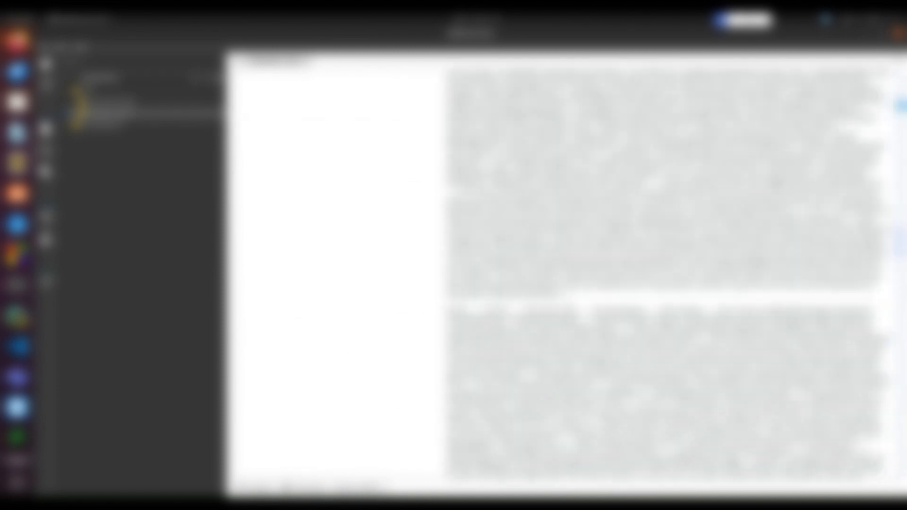
scroll(666, 274, "down", 15)
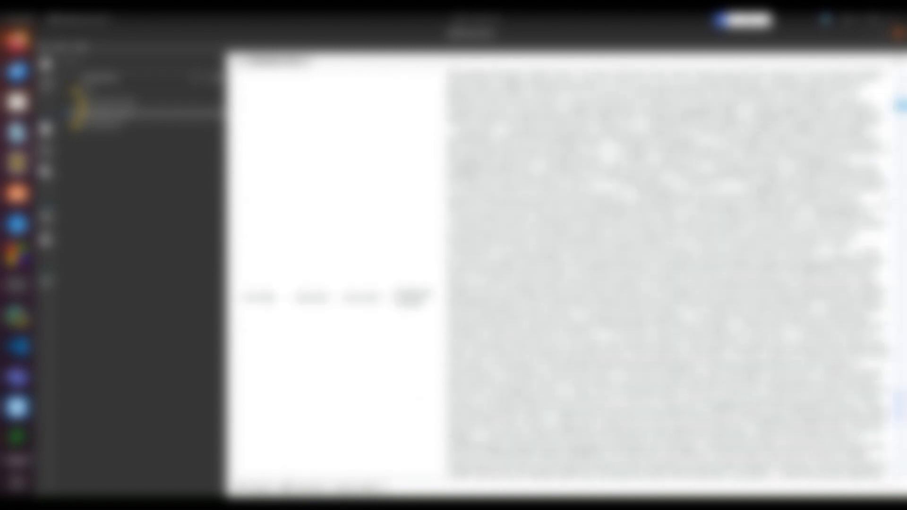
scroll(756, 198, "down", 8)
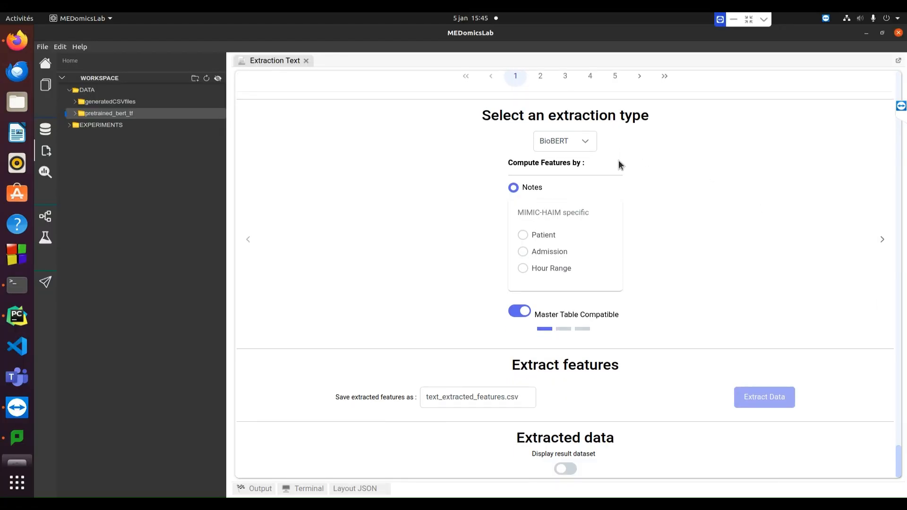
- Map subject_id, charttime and text as the patient, time and notes columns
left_click(882, 240)
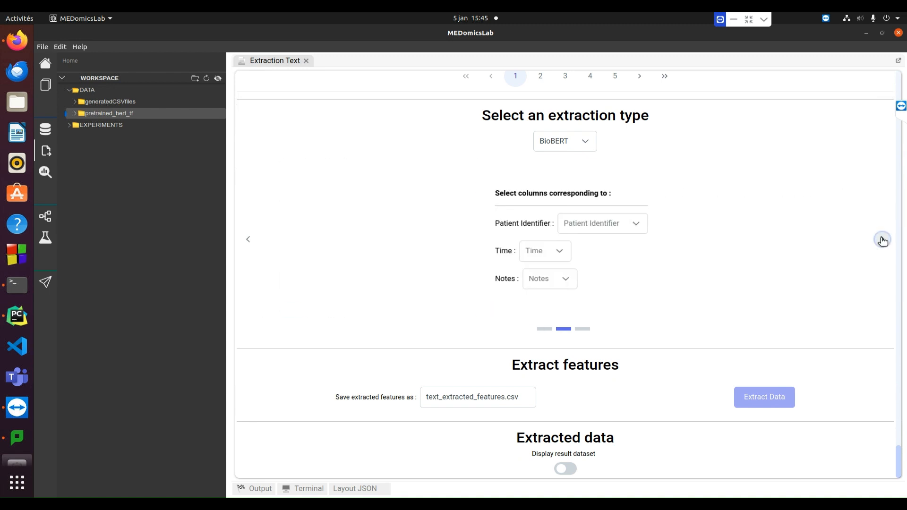
left_click(620, 230)
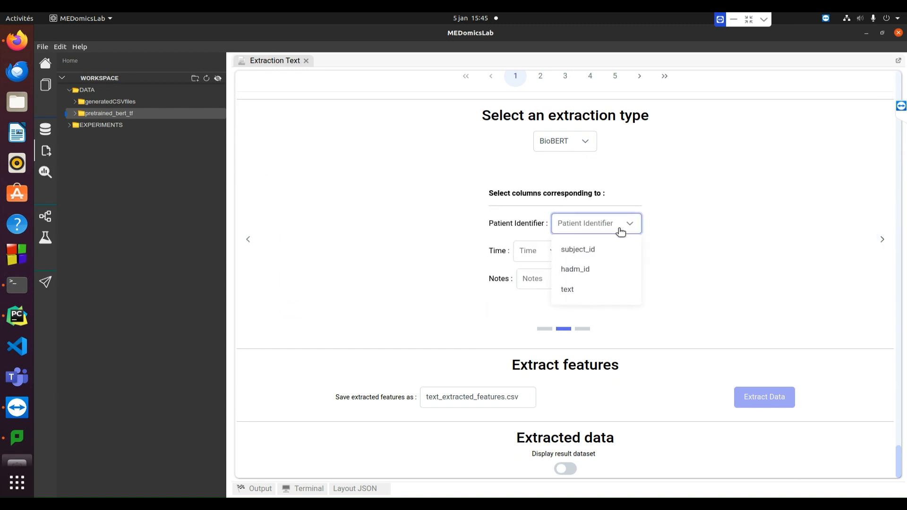
left_click(573, 249)
left_click(566, 253)
left_click(552, 278)
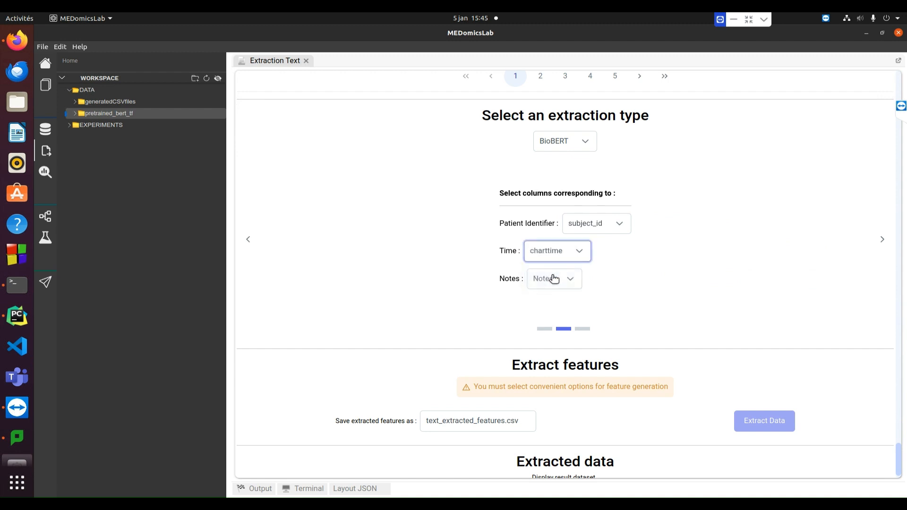
left_click(574, 281)
left_click(567, 306)
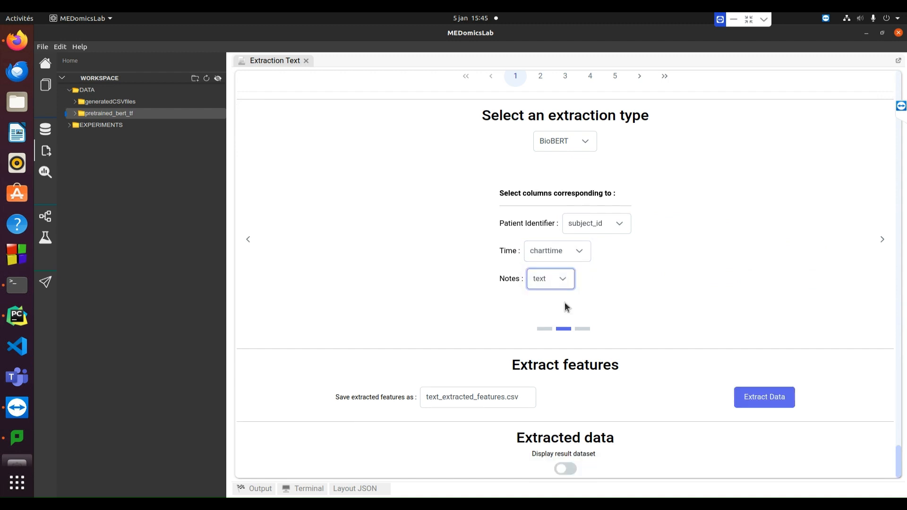
- Set prefix ndischarge, name the output ndischarge_extracted_features, and start the extraction
left_click(882, 239)
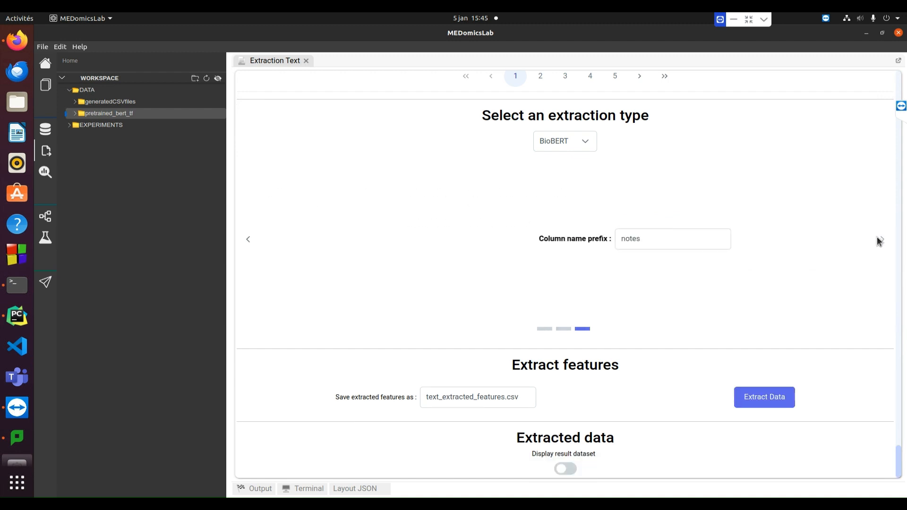
left_click_drag(585, 241, 546, 239)
type("nd")
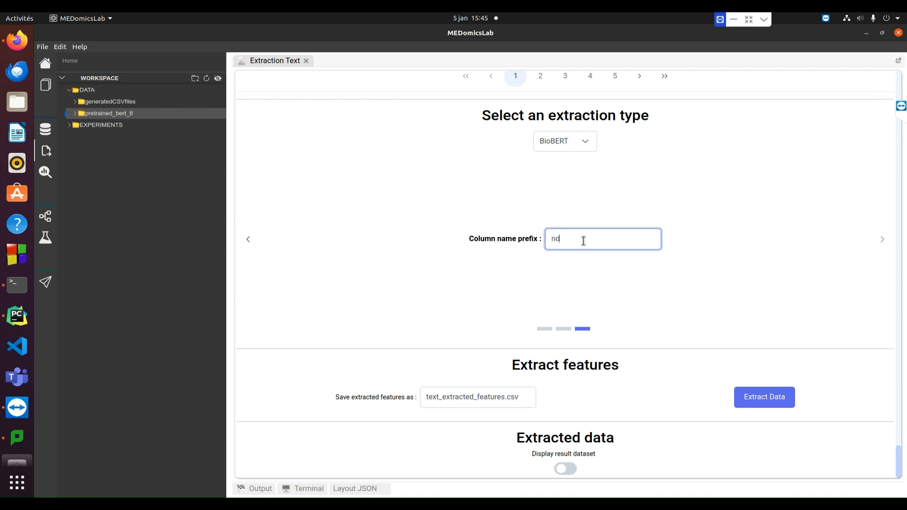
type("ischarge")
left_click(697, 265)
left_click_drag(439, 396, 423, 396)
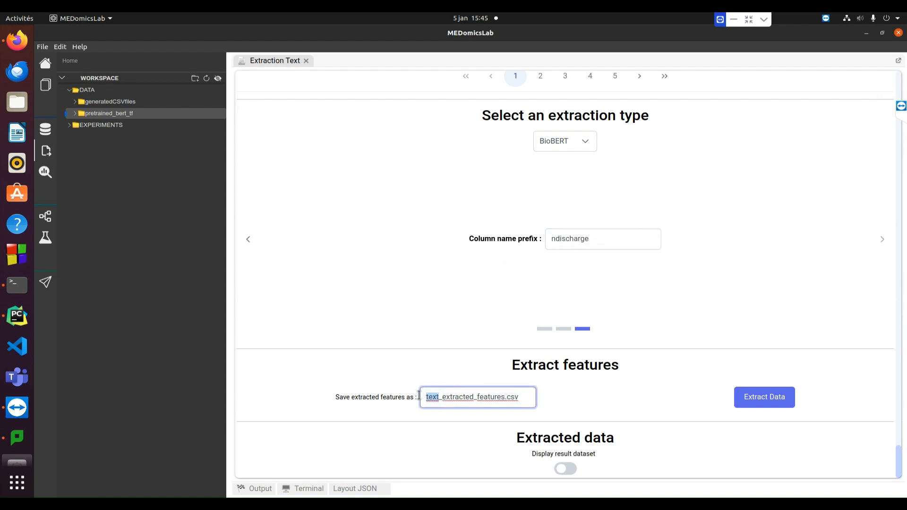
type("ndischarge")
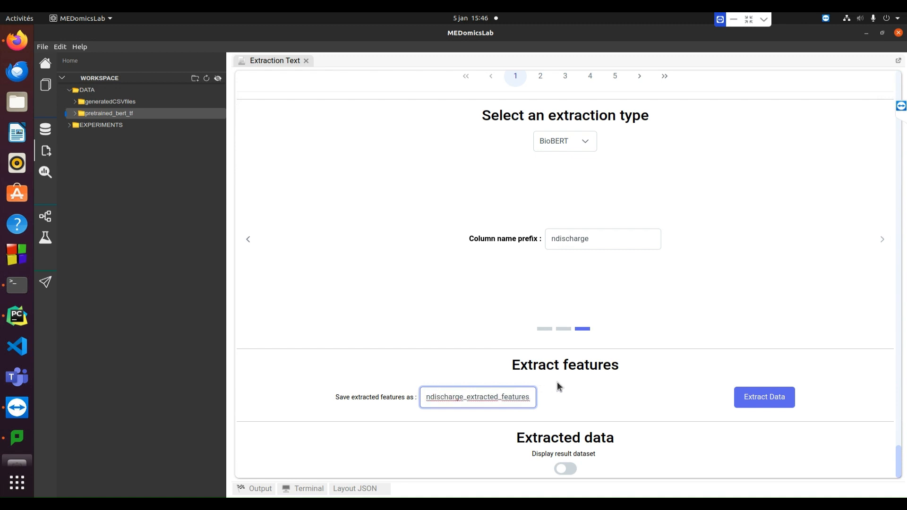
left_click(764, 400)
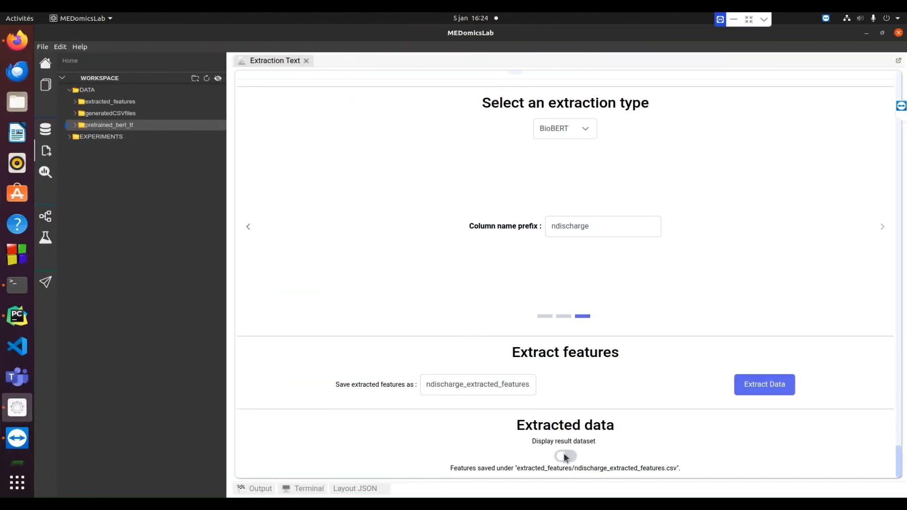
- Display and review the extracted BioBERT features table, then hide it
left_click(565, 456)
scroll(759, 410, "down", 3)
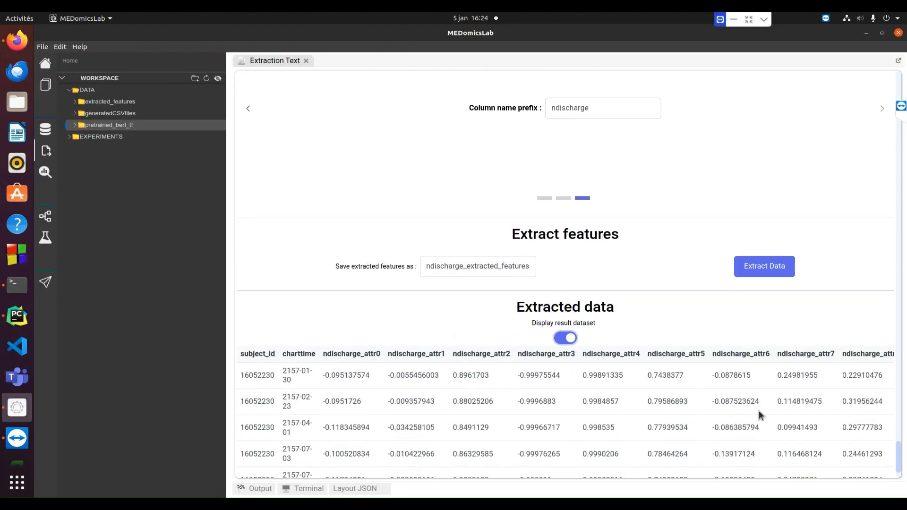
scroll(759, 412, "down", 2)
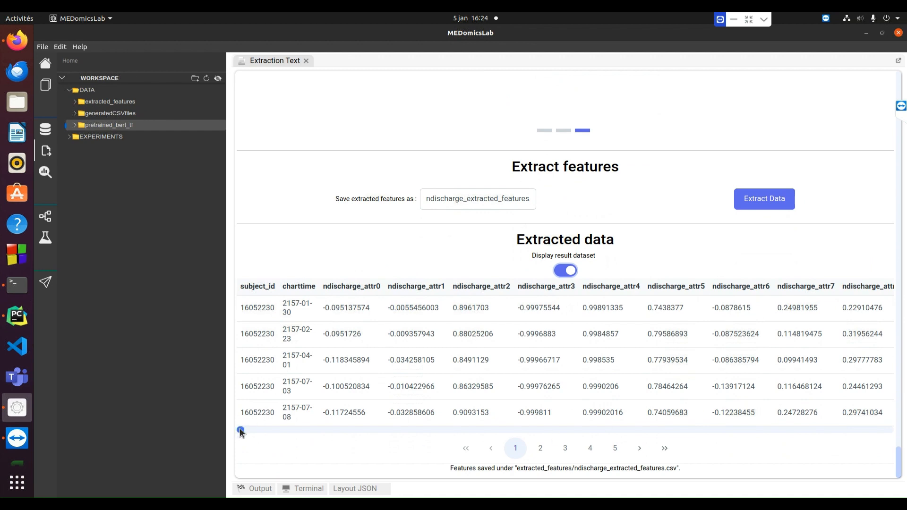
mouse_move(240, 429)
left_mouse_down()
mouse_move(900, 430)
mouse_move(225, 433)
left_mouse_up()
left_click(565, 270)
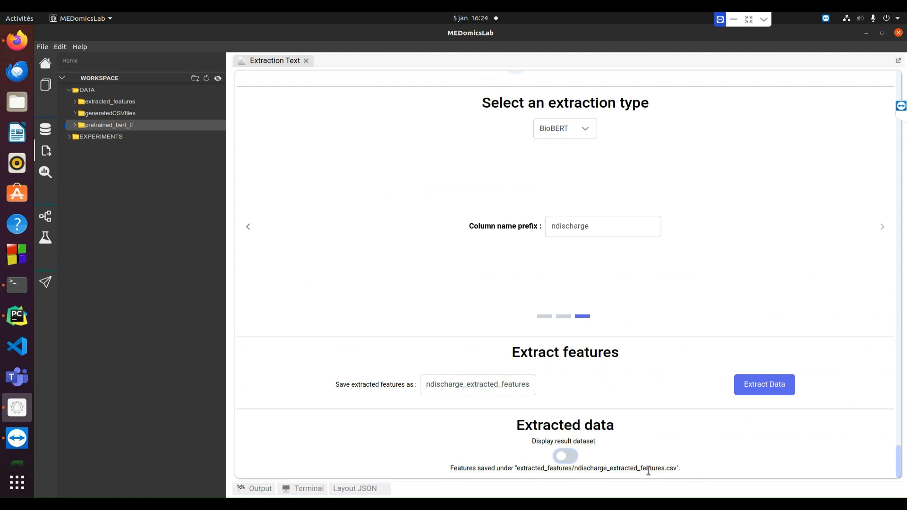
- Confirm ndischarge_extracted_features.csv appears under extracted_features and close the Text Notes page
left_click_drag(681, 469, 511, 469)
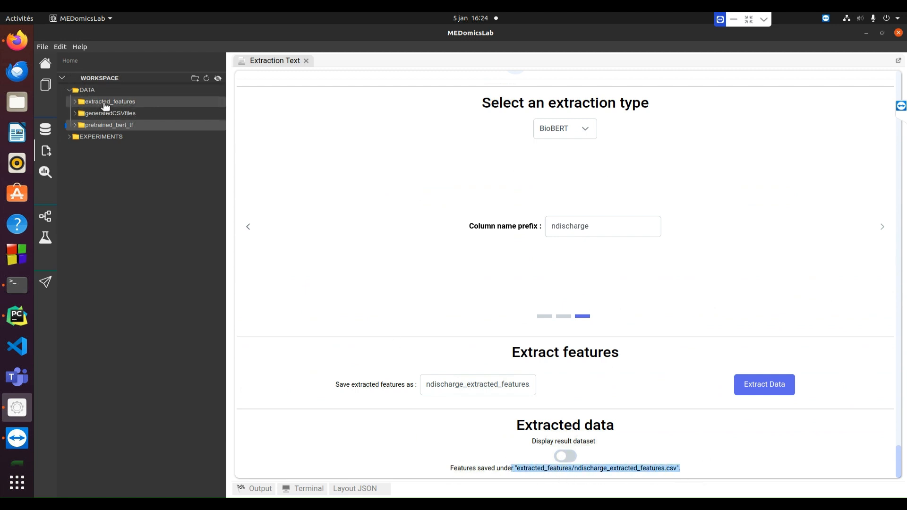
left_click(76, 102)
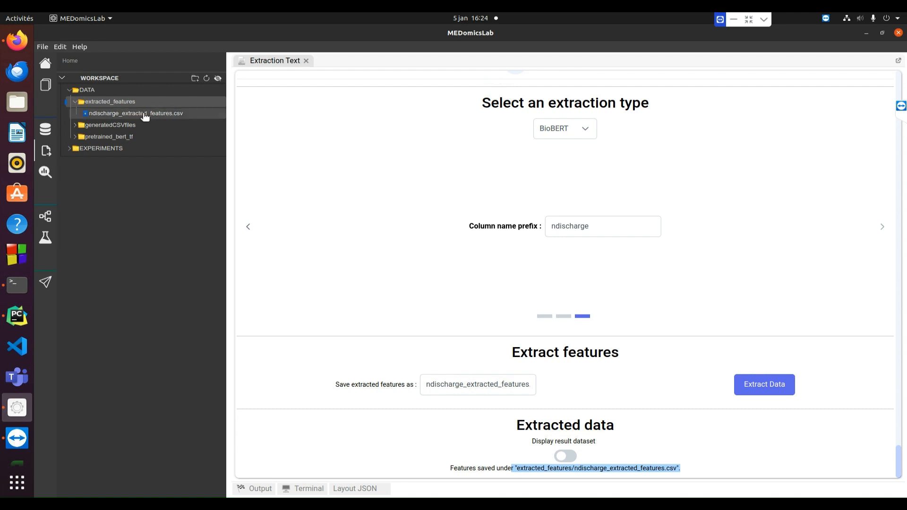
left_click(306, 60)
- Reopen Text Notes extraction and load radiology_notes.csv as the dataset
left_click(47, 152)
left_click(581, 139)
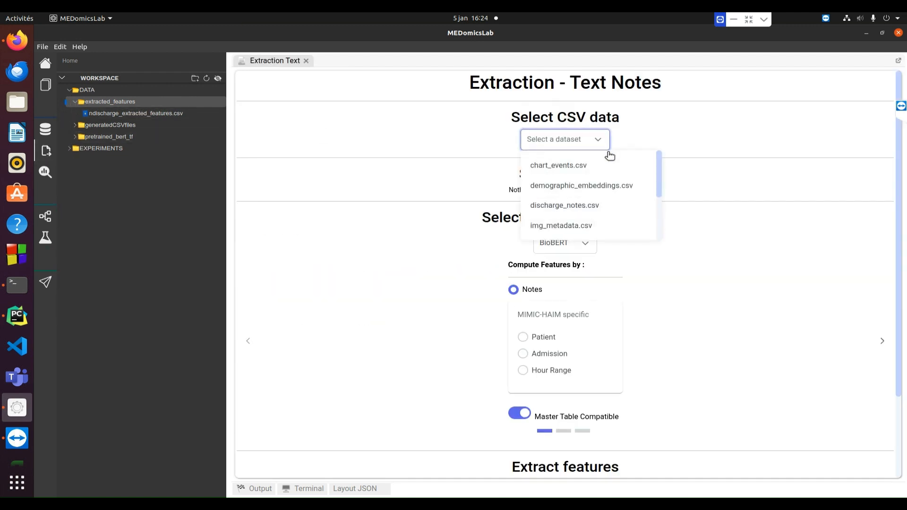
scroll(604, 189, "down", 3)
left_click(600, 214)
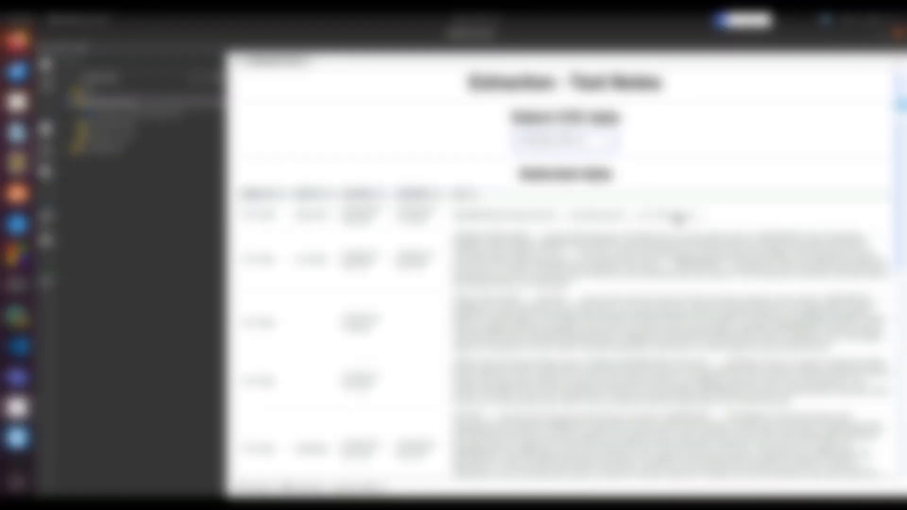
left_click_drag(896, 217, 894, 420)
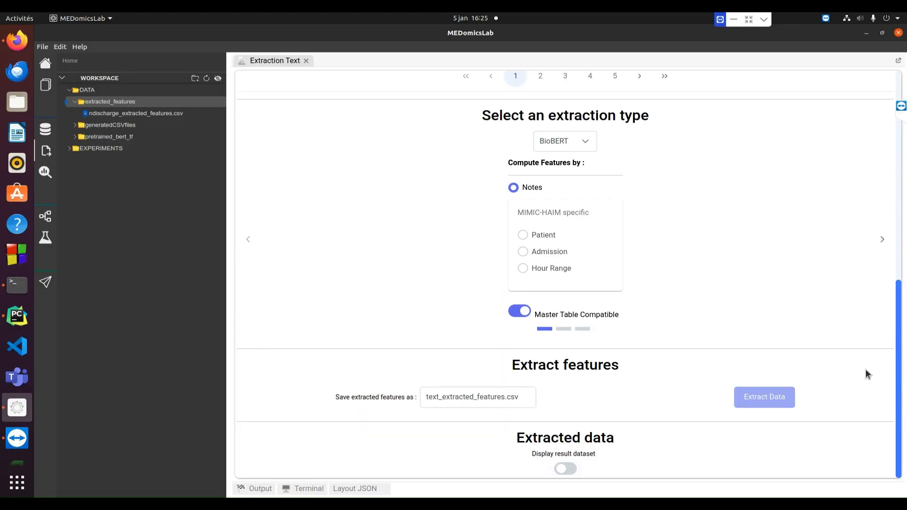
- Map subject_id, charttime and text as the patient, time and notes columns
left_click(881, 240)
left_click(622, 226)
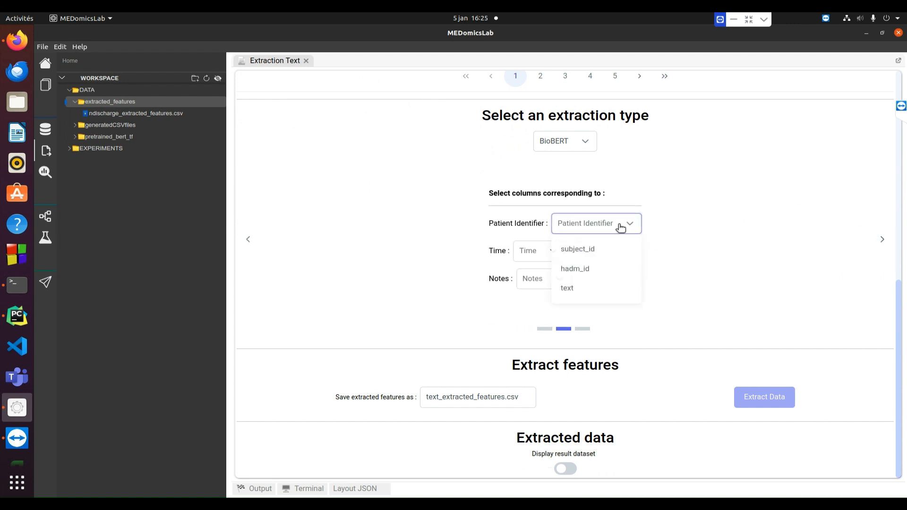
left_click(620, 253)
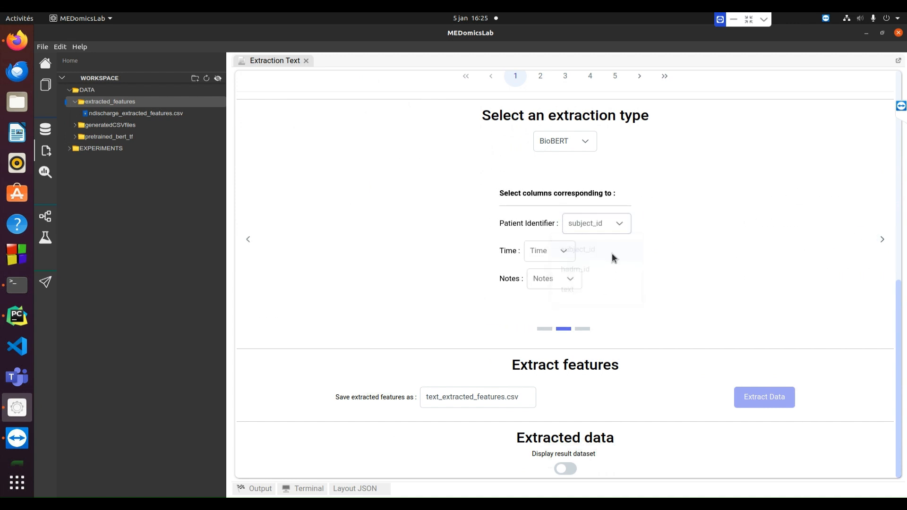
left_click(557, 254)
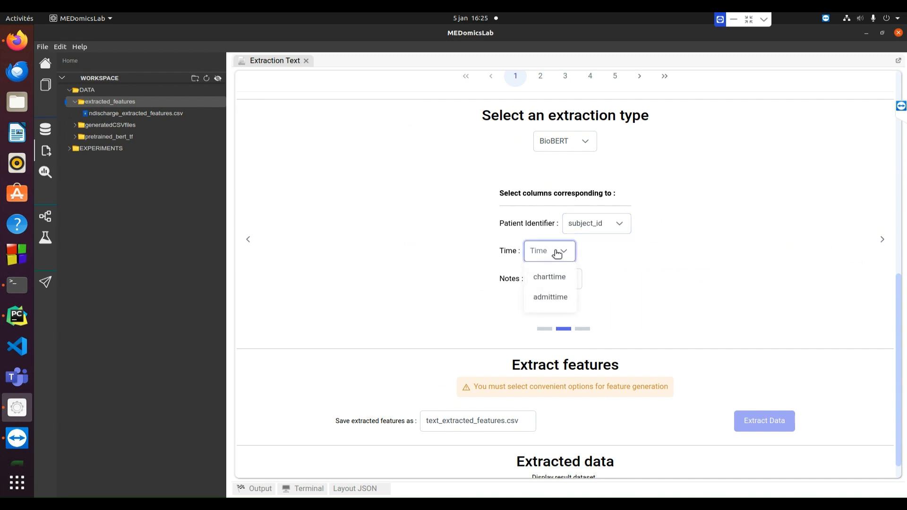
left_click(554, 277)
left_click(579, 282)
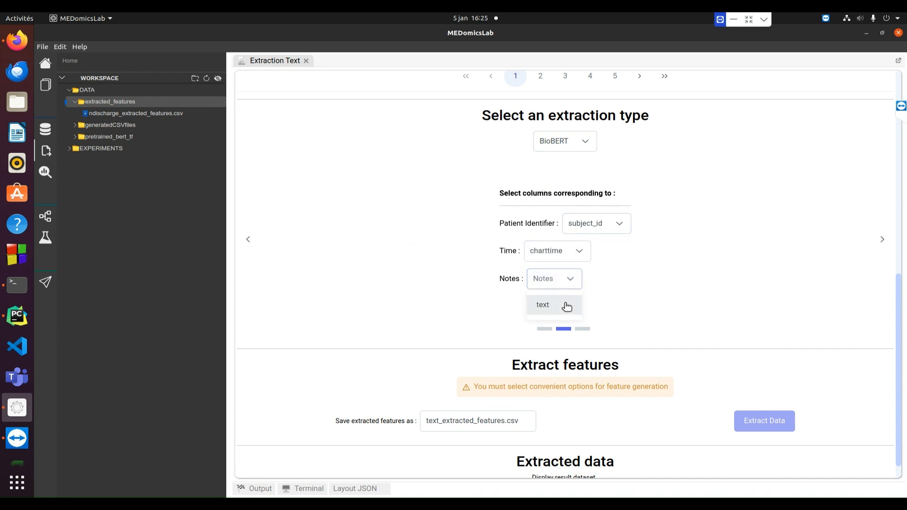
left_click(567, 306)
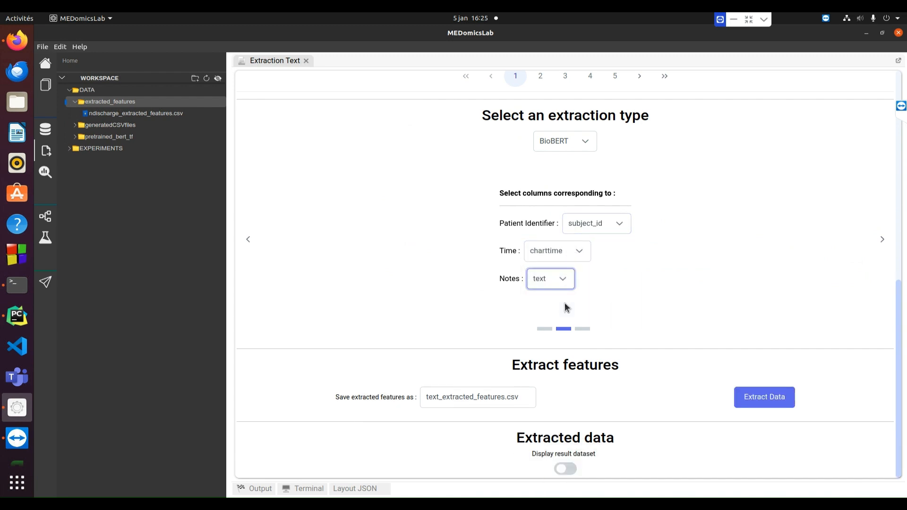
- Set prefix nradiology, name the output nradiology_extracted_features, and start BioBERT extraction
left_click(882, 239)
double_click(571, 238)
type("na")
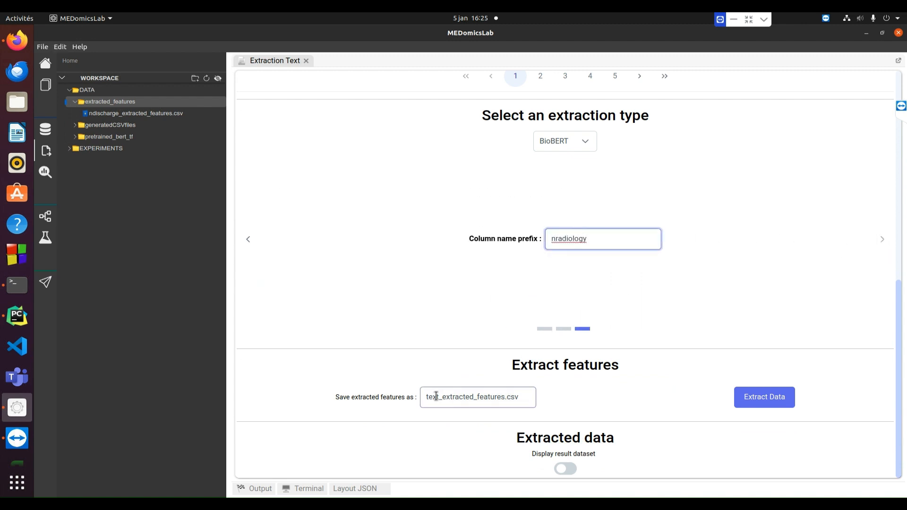
left_click_drag(436, 397, 420, 399)
type("nradiology")
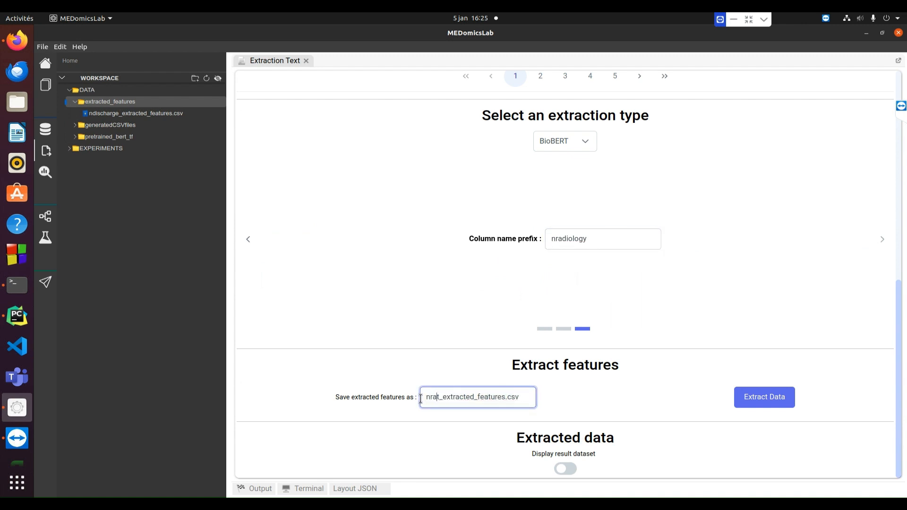
left_click(760, 399)
scroll(767, 374, "down", 1)
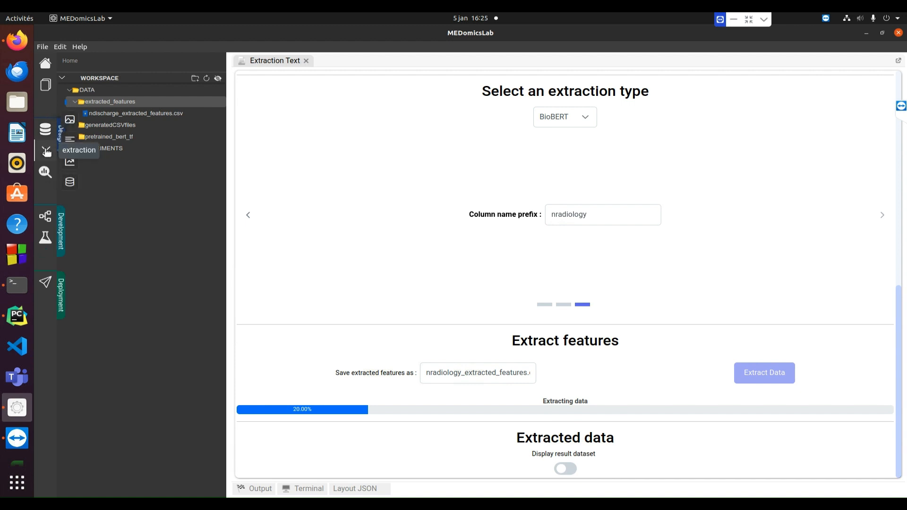
- Open the Time Series extraction page and load chart_events.csv as its data
left_click(46, 151)
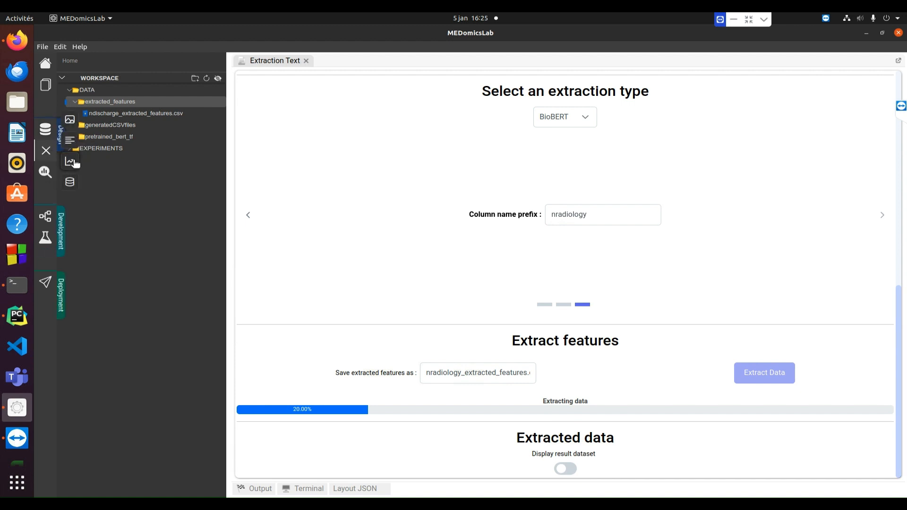
left_click(71, 161)
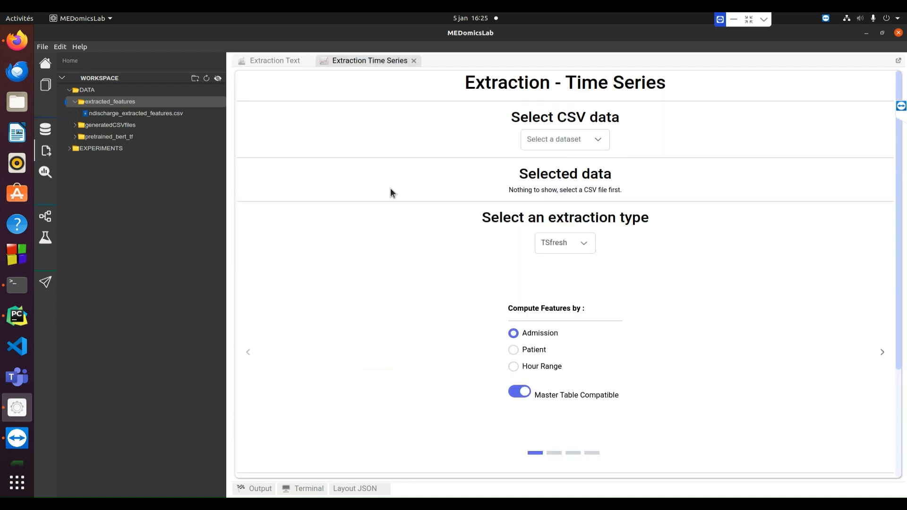
left_click(579, 148)
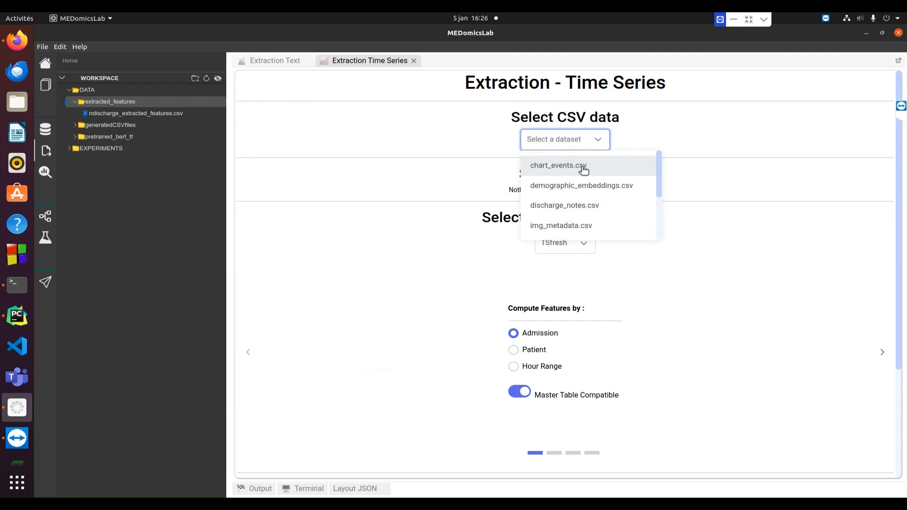
scroll(578, 179, "down", 3)
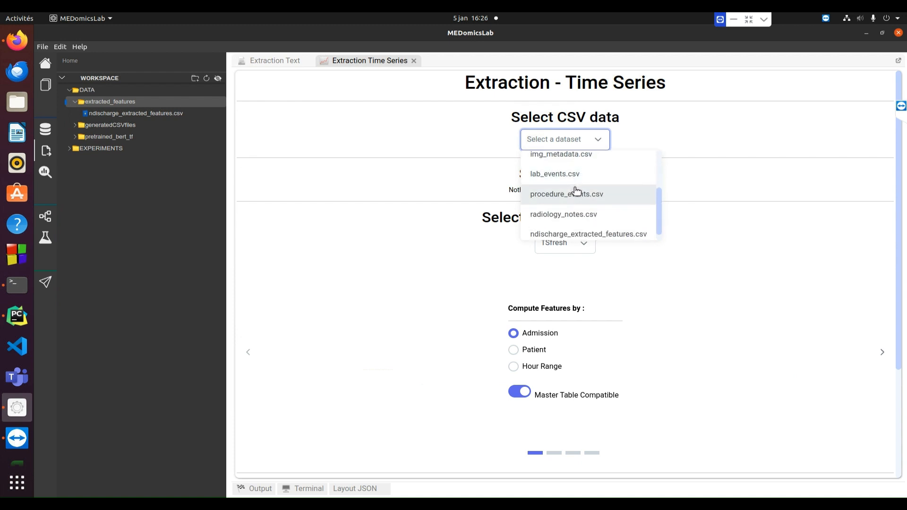
scroll(577, 178, "up", 3)
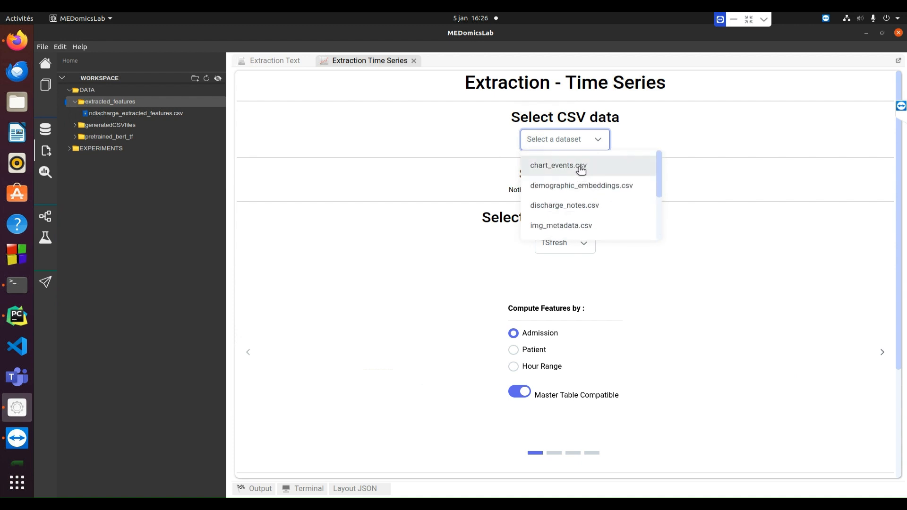
left_click(581, 168)
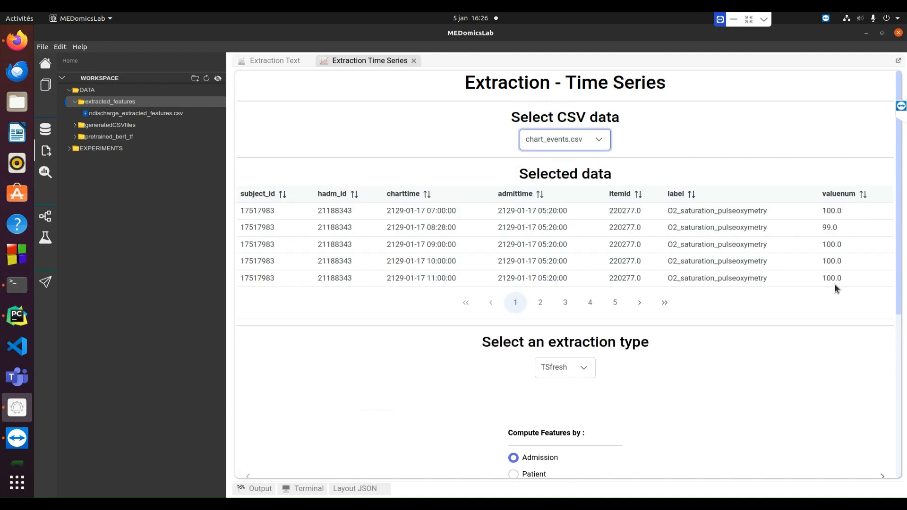
scroll(834, 284, "down", 5)
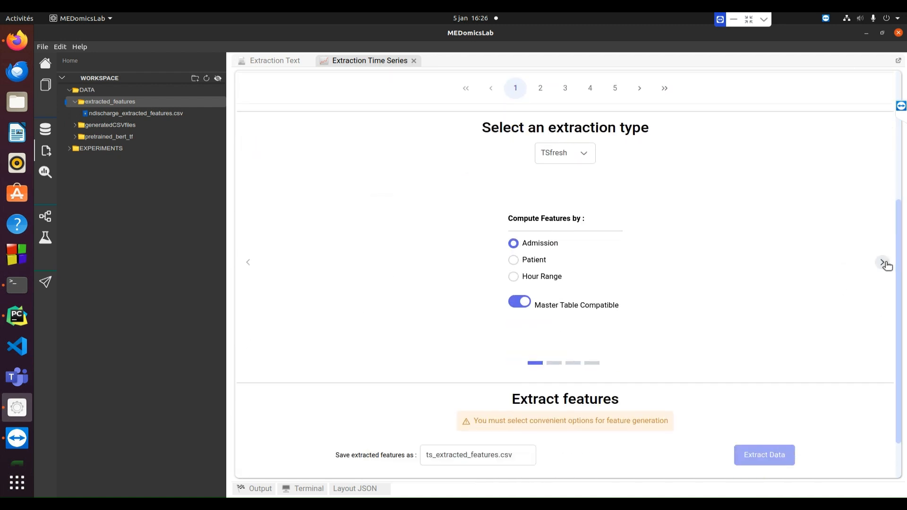
- Map the TSfresh patient, admission and admission-time columns to subject_id, hadm_id and admittime
left_click(882, 263)
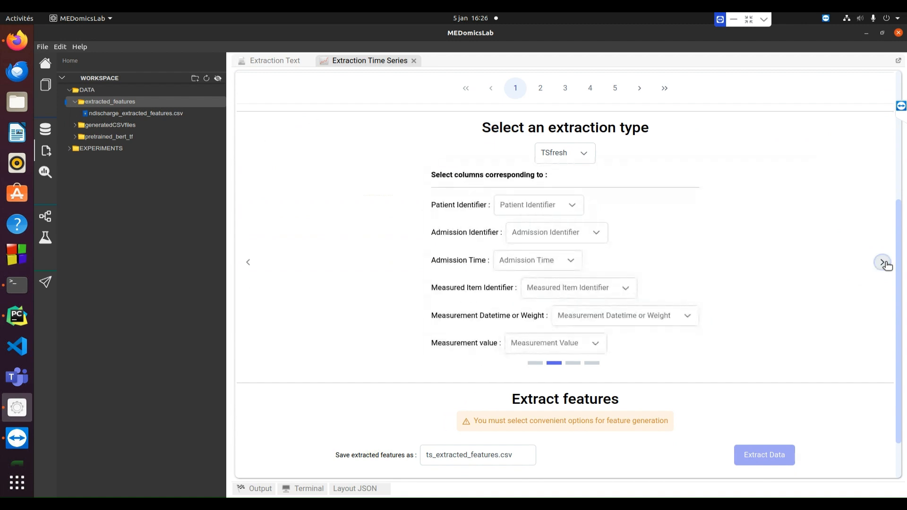
left_click(571, 205)
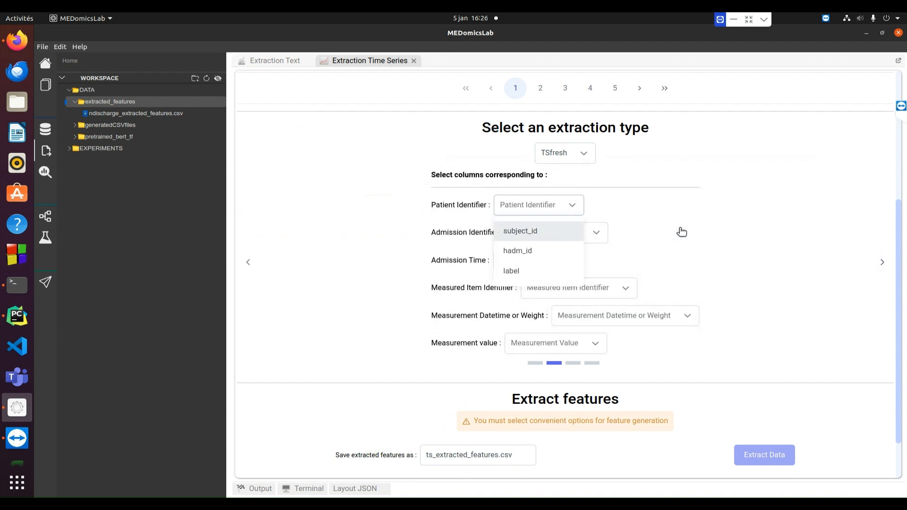
left_click(539, 231)
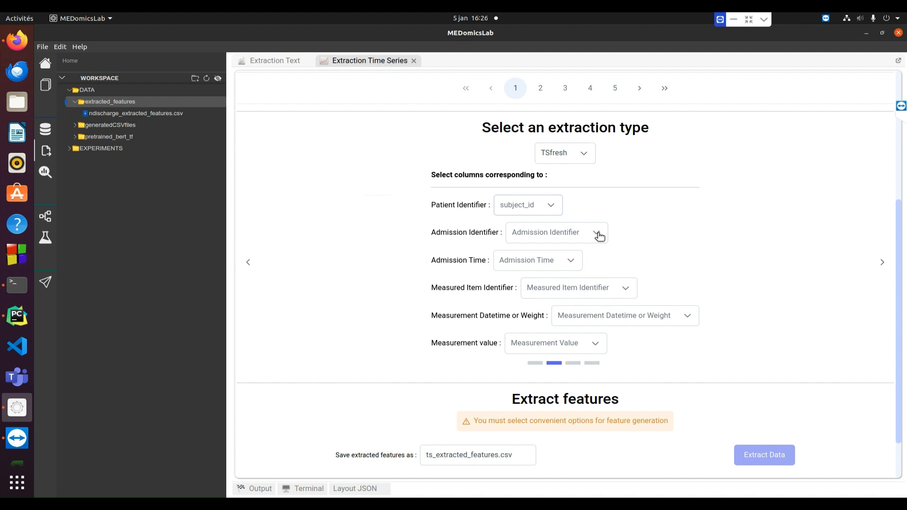
left_click(598, 234)
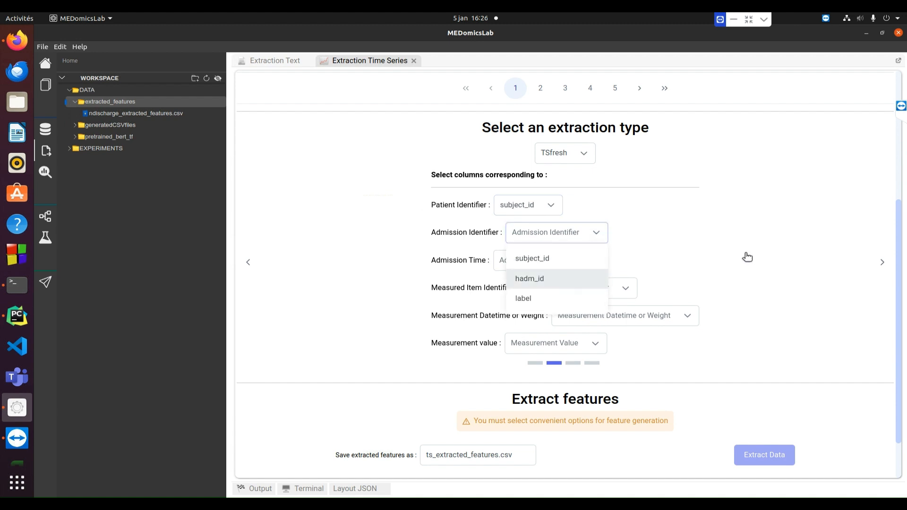
left_click(529, 278)
left_click(571, 265)
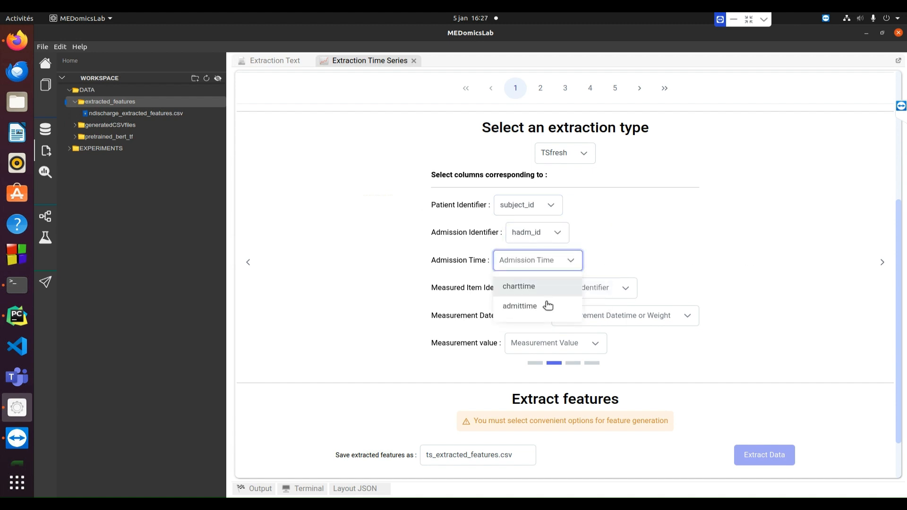
key("Return")
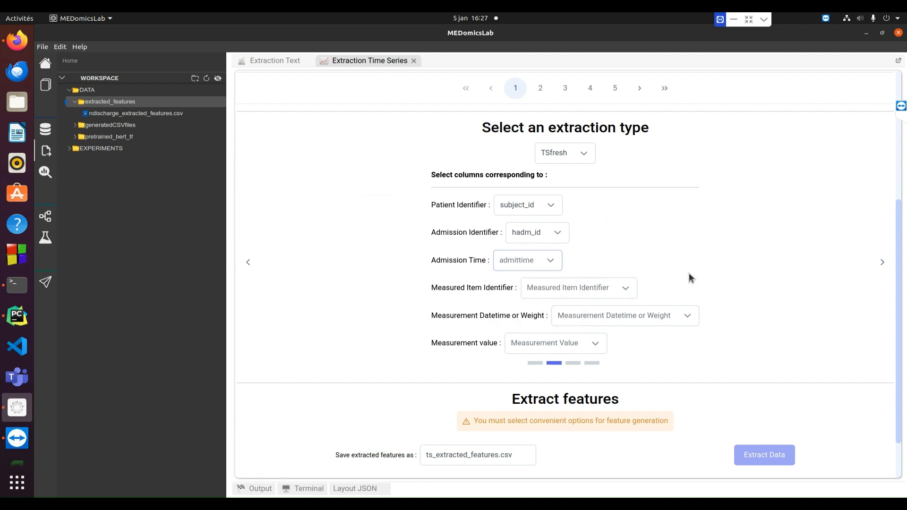
- Map the measured item, measurement datetime and value columns to label, charttime and valuenum
left_click(625, 289)
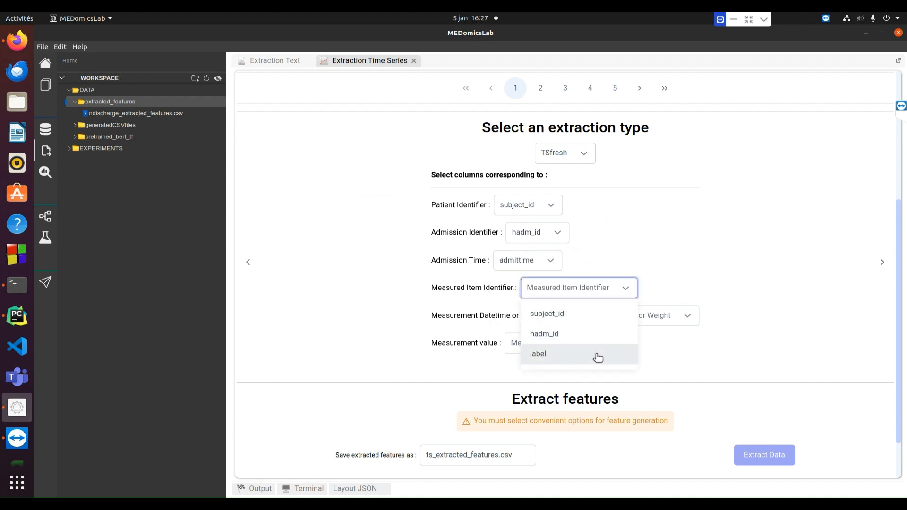
key("Return")
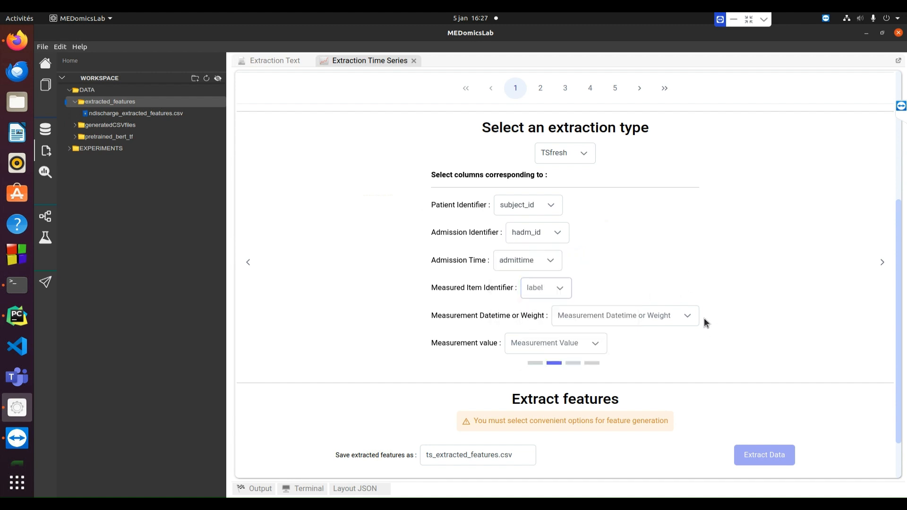
left_click(689, 317)
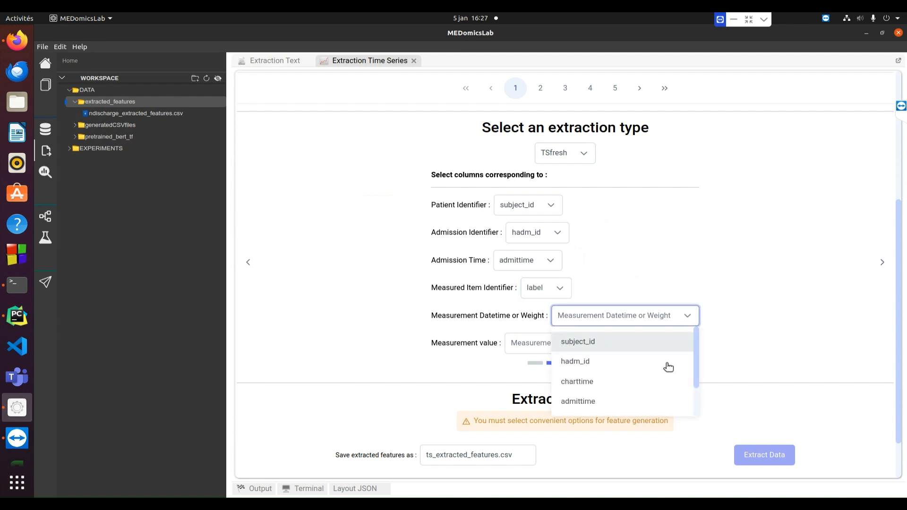
key("Return")
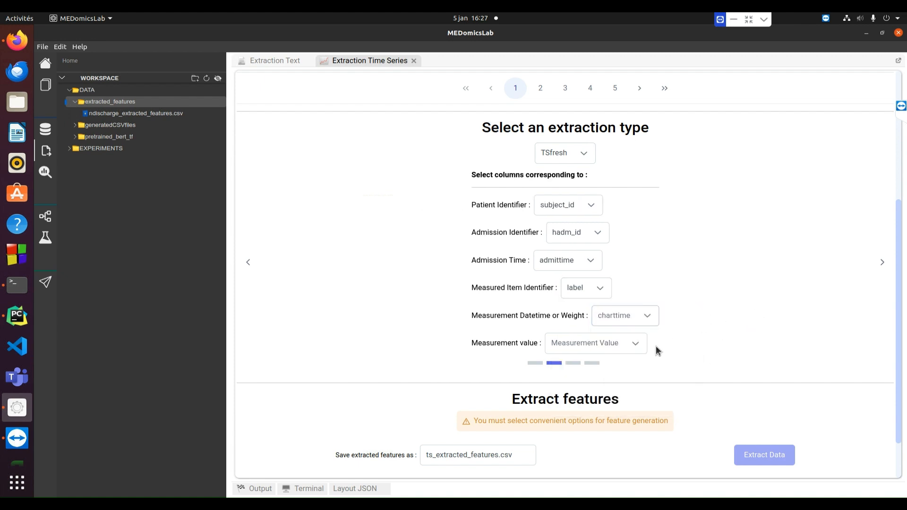
left_click(635, 345)
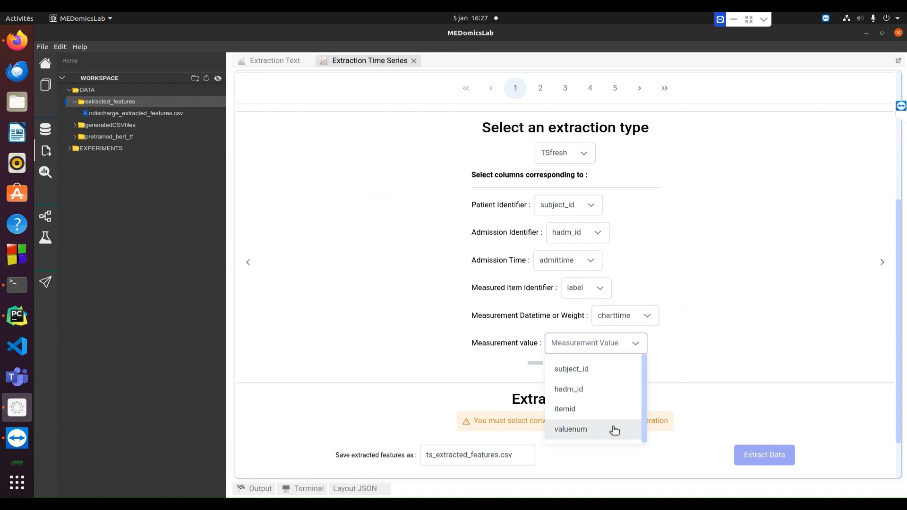
key("Return")
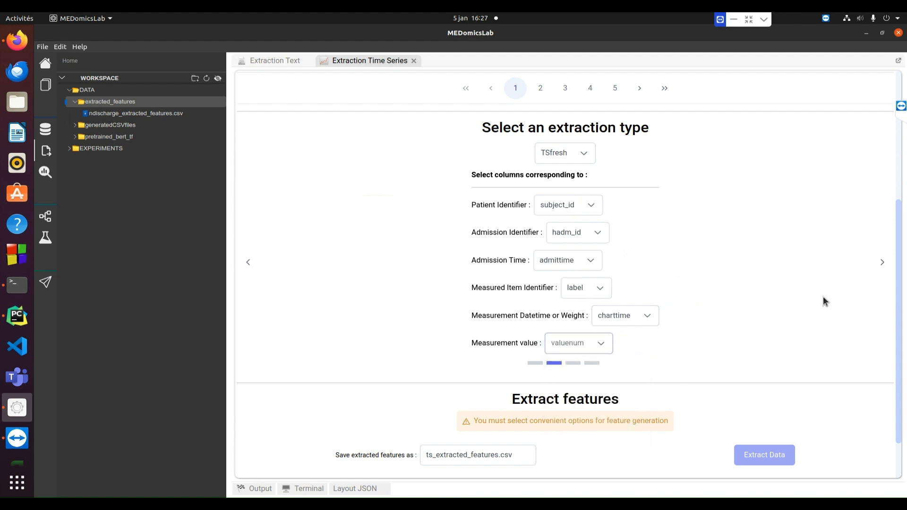
left_click(882, 263)
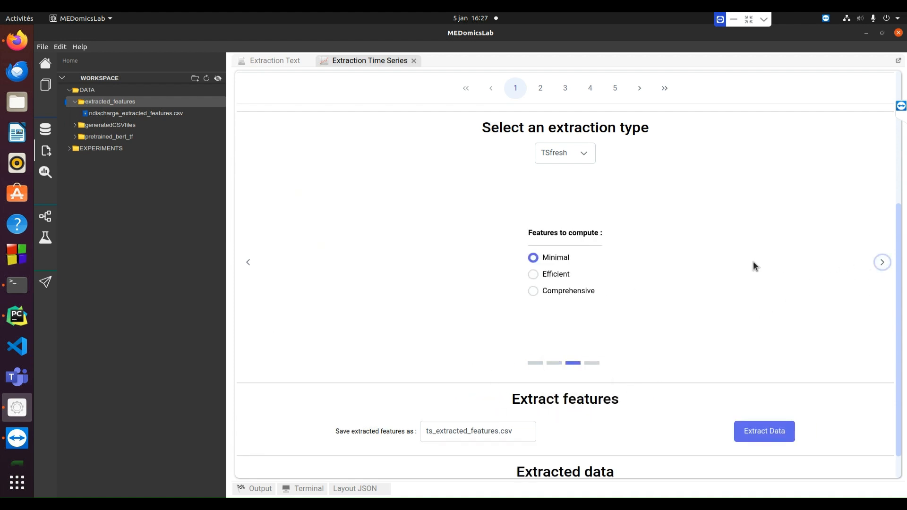
- Set prefix tschart, name the output tschart_extracted_features.csv, and start TSfresh extraction
left_click(882, 264)
left_click(580, 263)
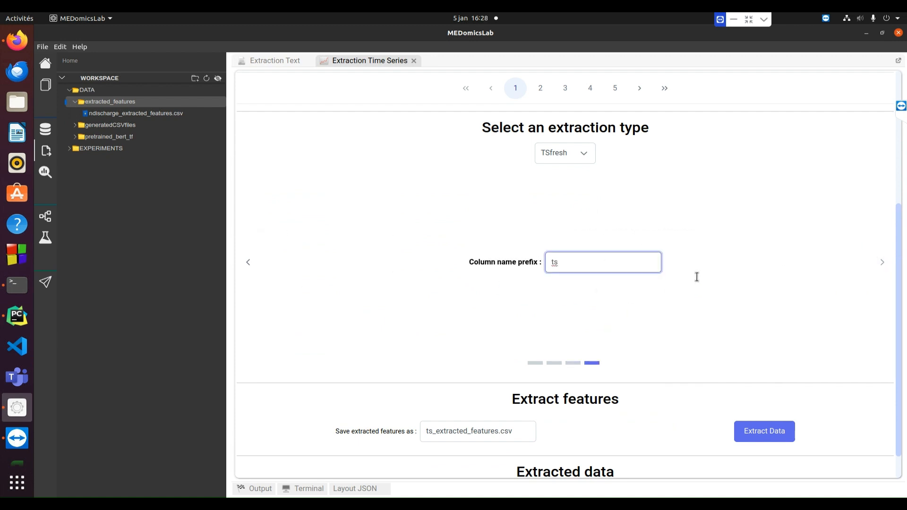
type("chart")
scroll(663, 349, "down", 1)
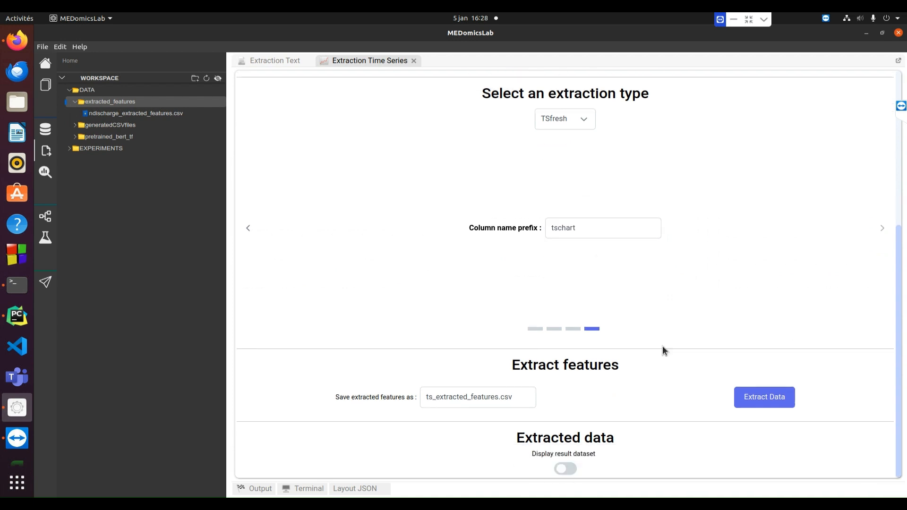
left_click(432, 397)
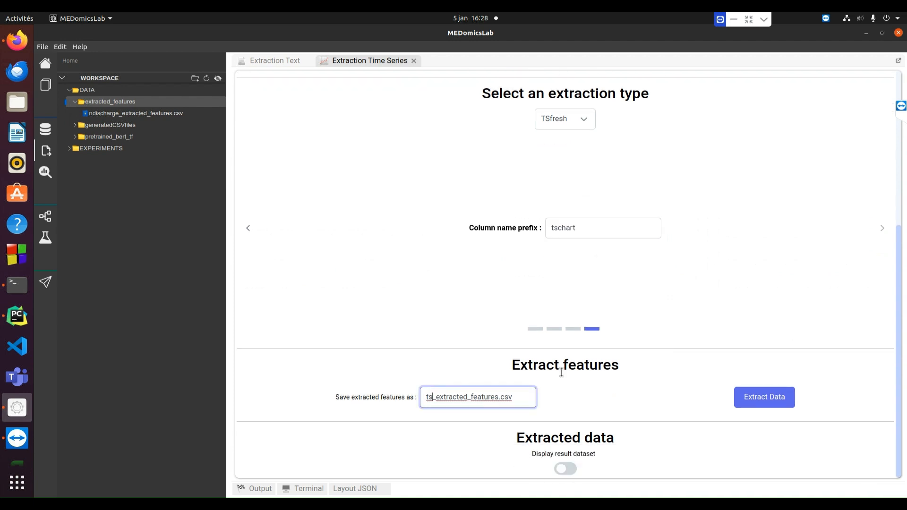
type("chart")
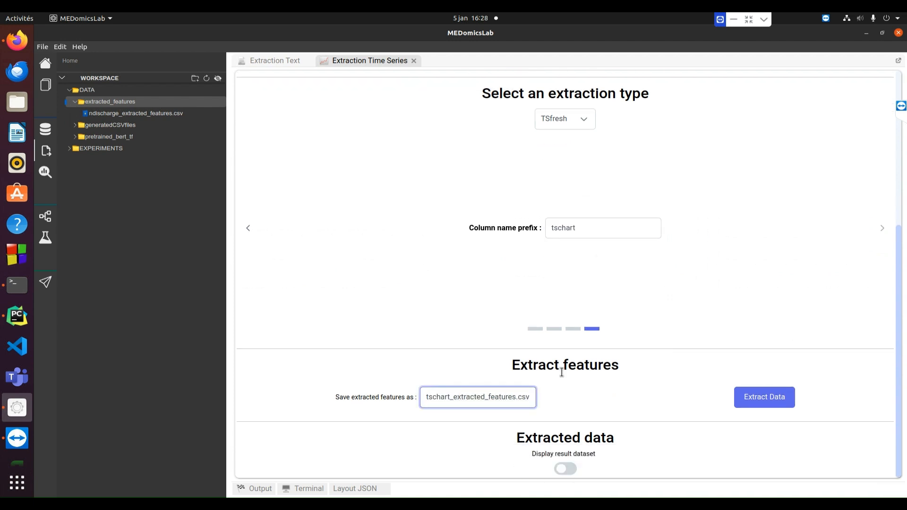
left_click(765, 399)
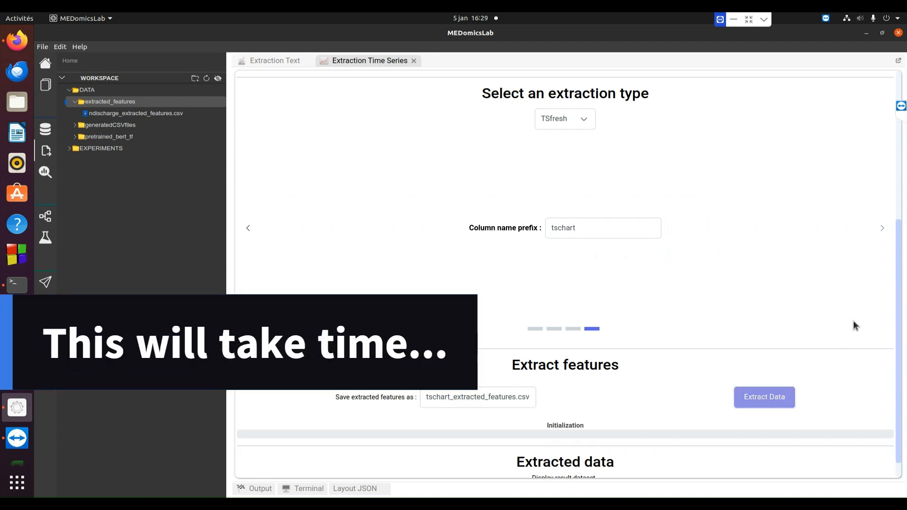
- Check the saved tschart_extracted_features.csv path, then the saved nradiology features path on the Extraction Text page
scroll(854, 321, "down", 1)
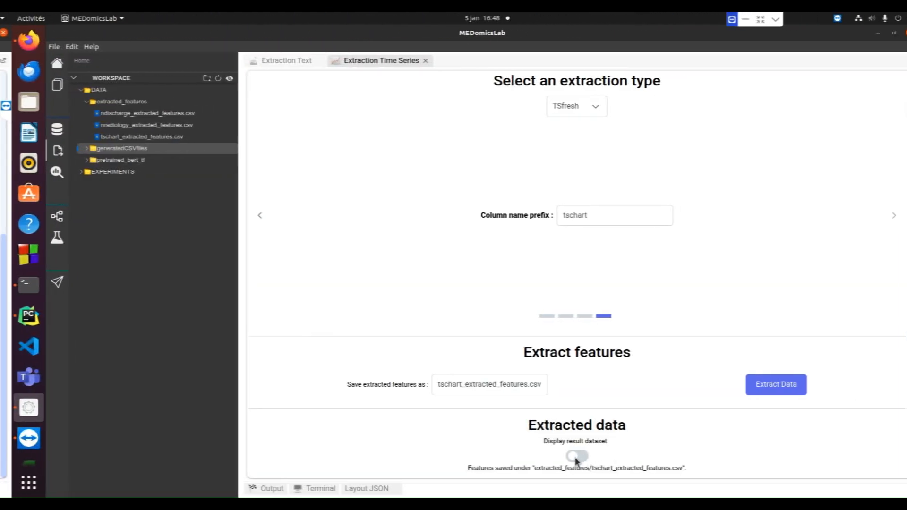
left_click_drag(516, 468, 687, 472)
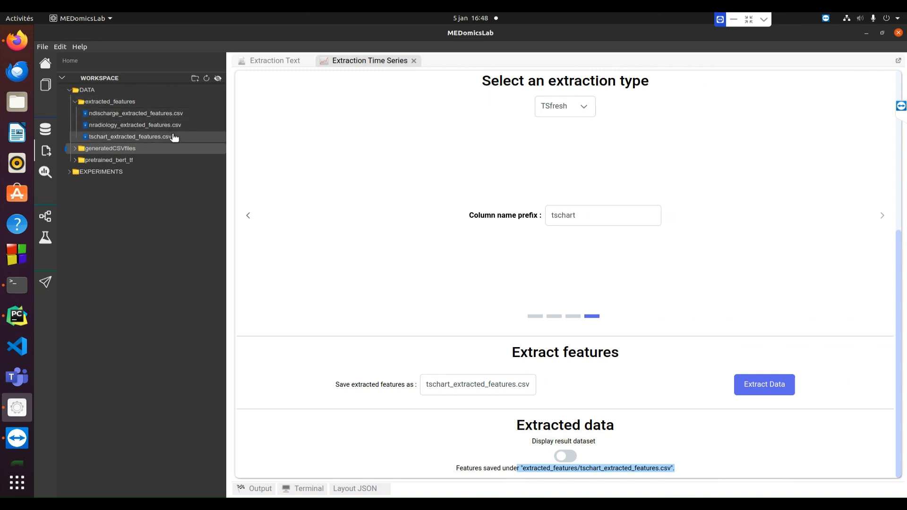
left_click(274, 62)
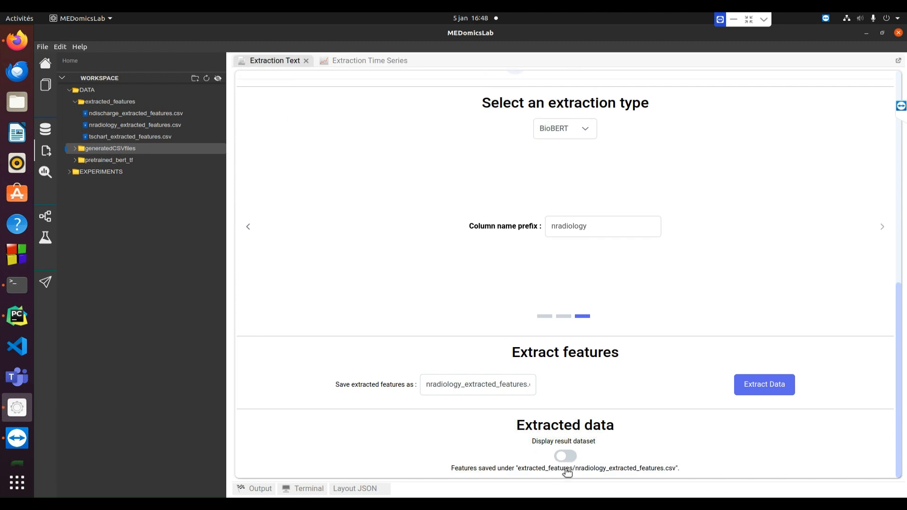
left_click_drag(572, 469, 676, 468)
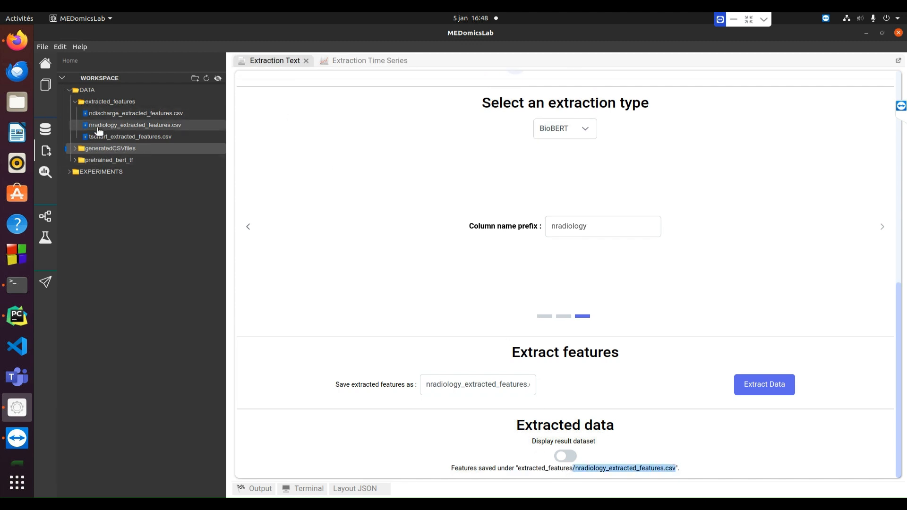
left_click(306, 62)
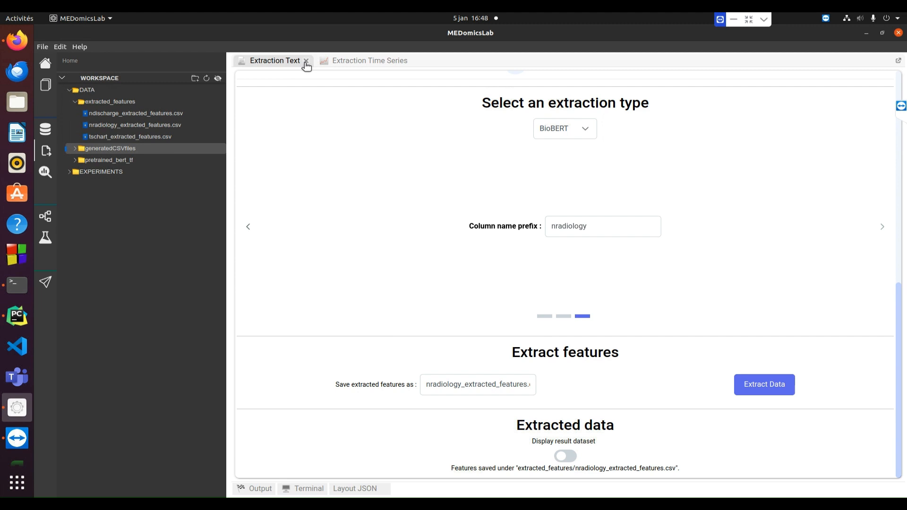
- Close the text extraction page and load lab_events.csv as the time-series data source
left_click(305, 61)
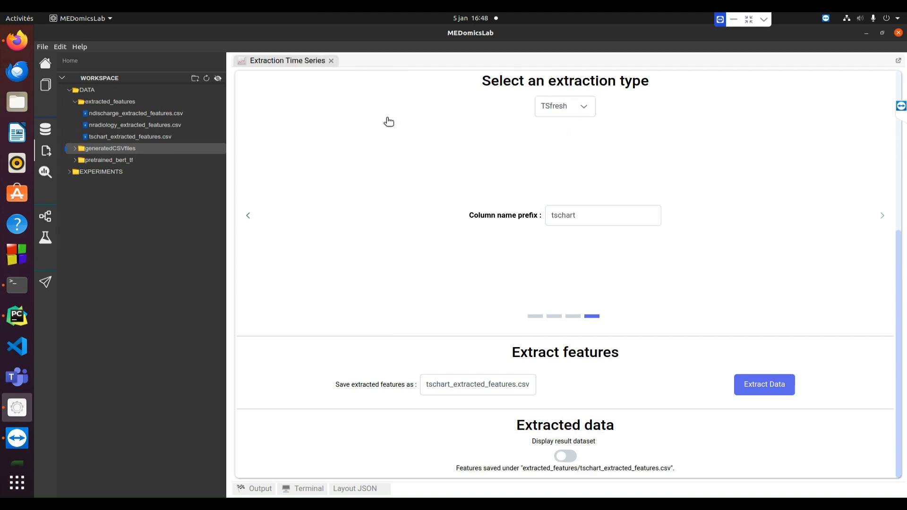
left_click_drag(902, 293, 894, 109)
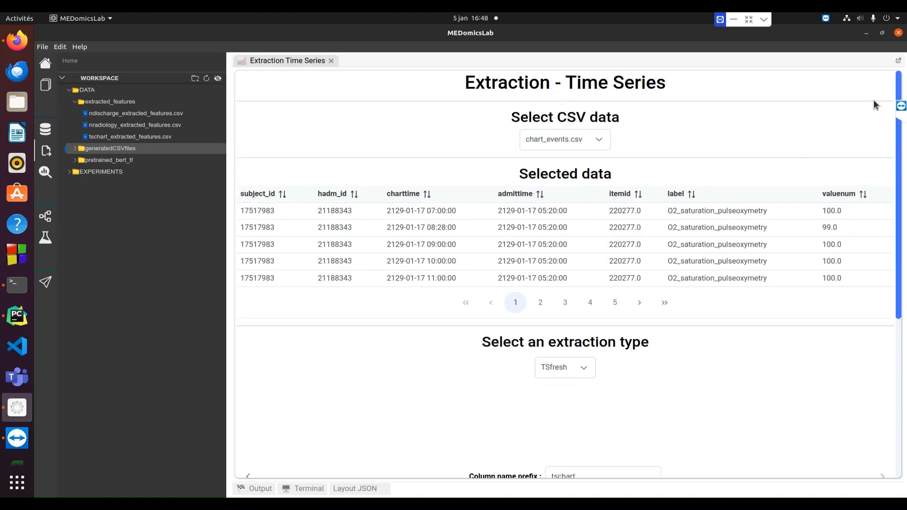
left_click(605, 140)
scroll(592, 190, "down", 1)
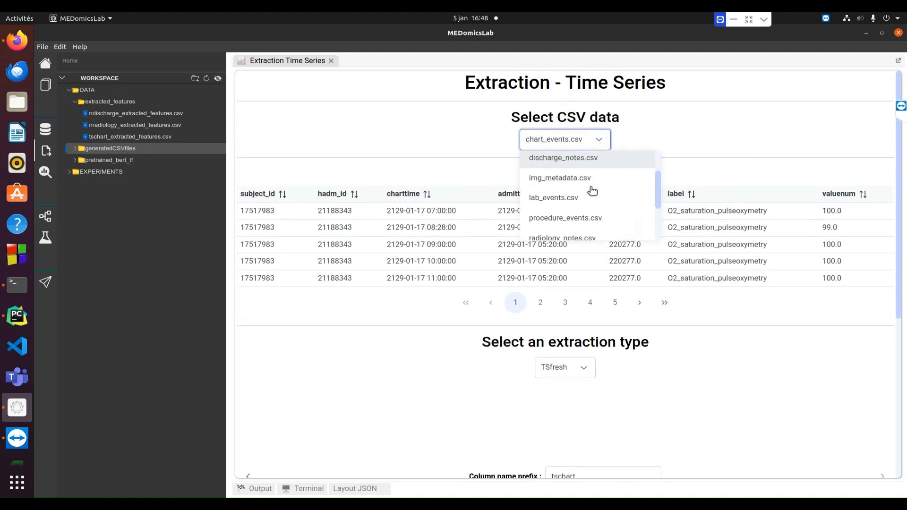
left_click(595, 204)
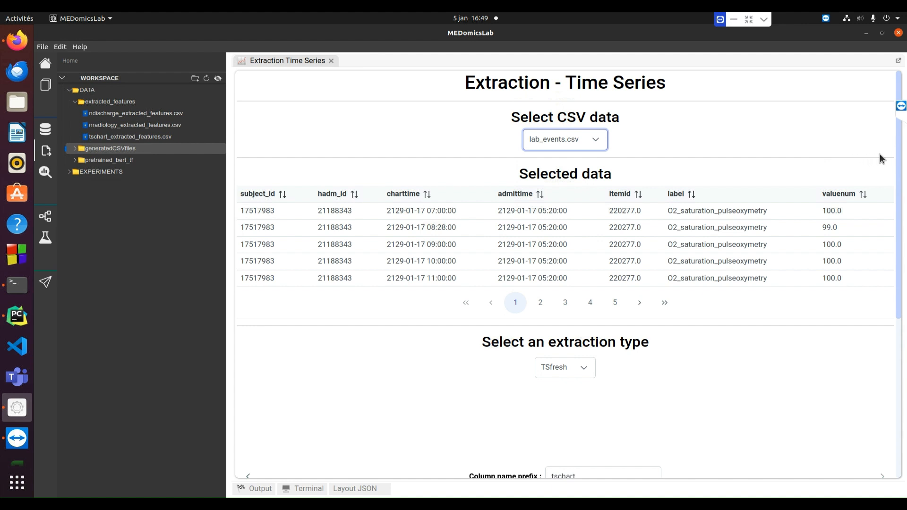
scroll(798, 166, "down", 1)
scroll(807, 164, "down", 5)
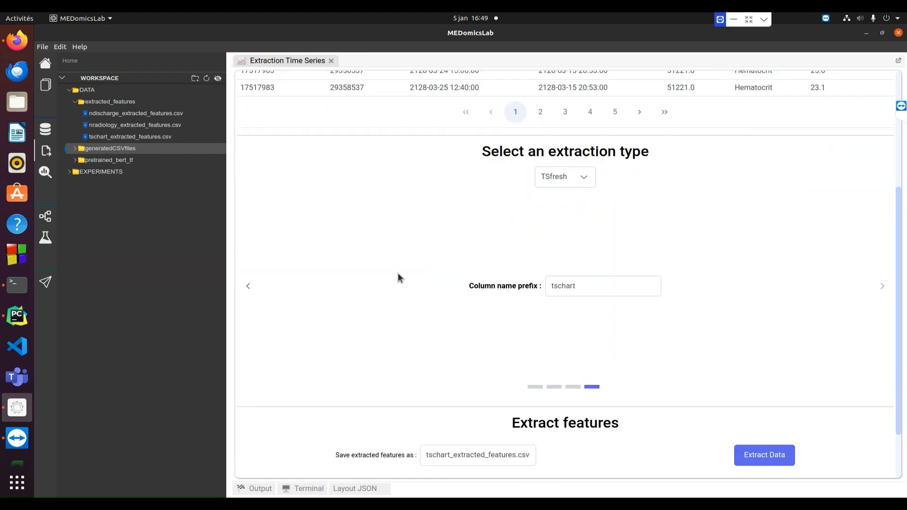
- Change the column name prefix to tslab and the output name to tslab_extracted_features.csv
left_click(248, 286)
left_click(249, 286)
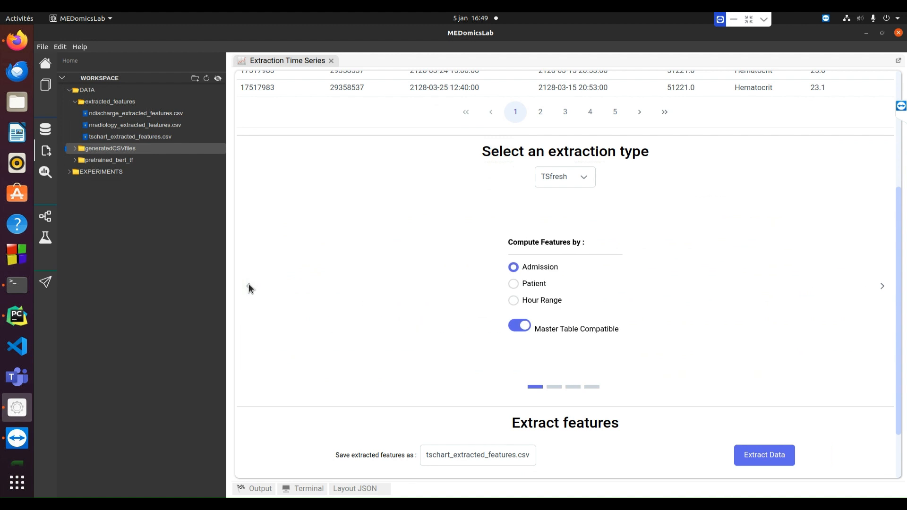
left_click(882, 286)
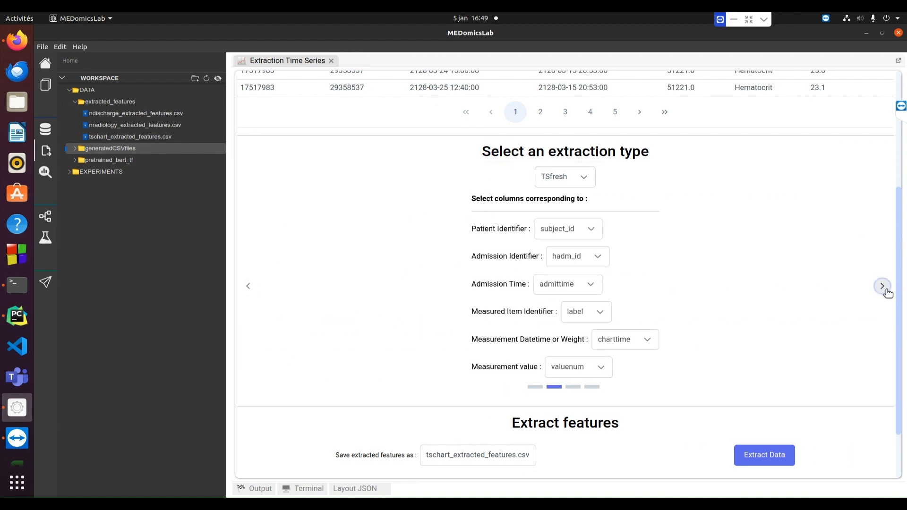
scroll(781, 289, "up", 3)
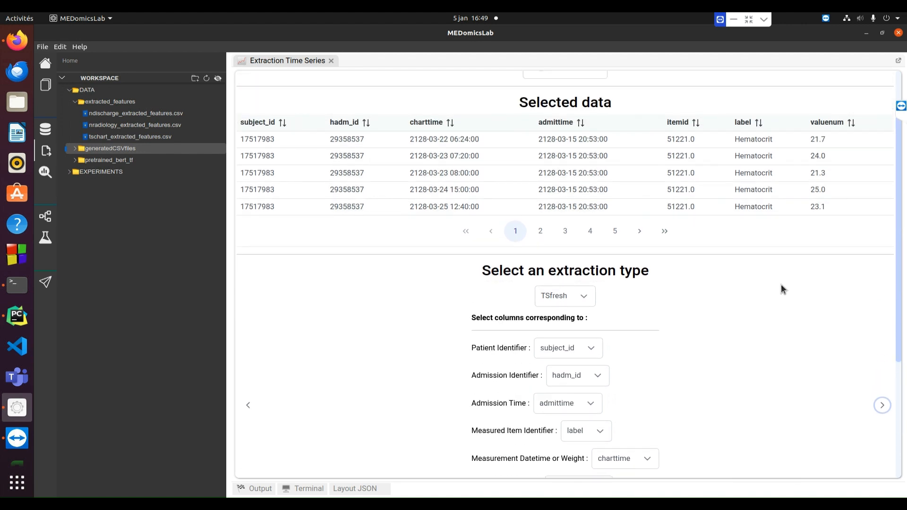
scroll(780, 289, "down", 2)
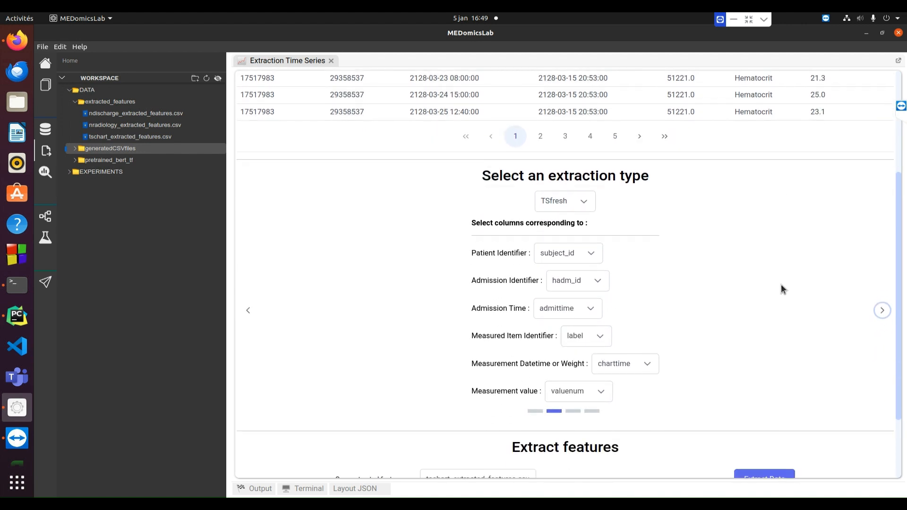
left_click(882, 312)
left_click(882, 312)
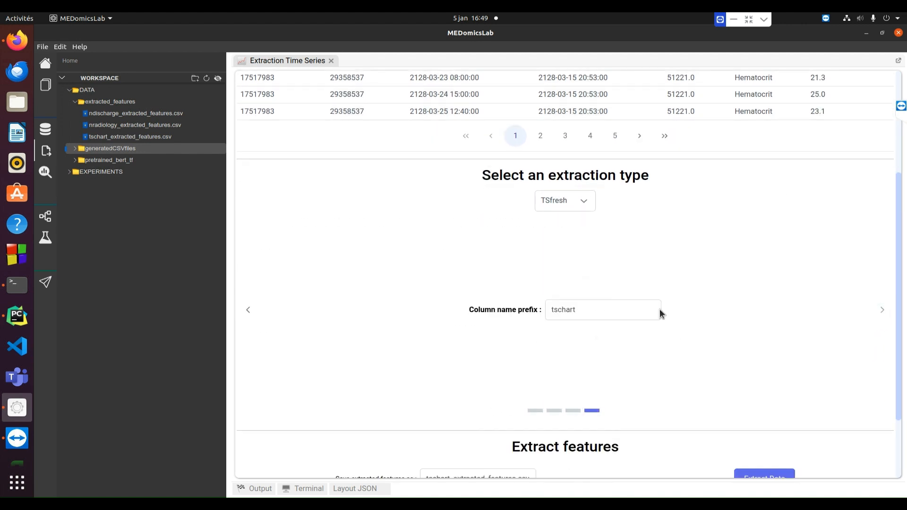
left_click_drag(583, 312, 548, 308)
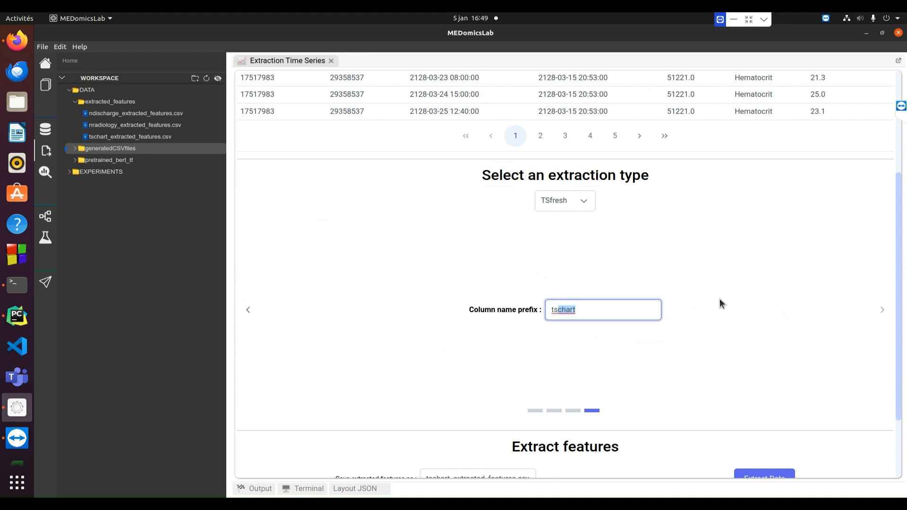
type("lab")
scroll(787, 339, "down", 2)
left_click_drag(447, 384, 438, 384)
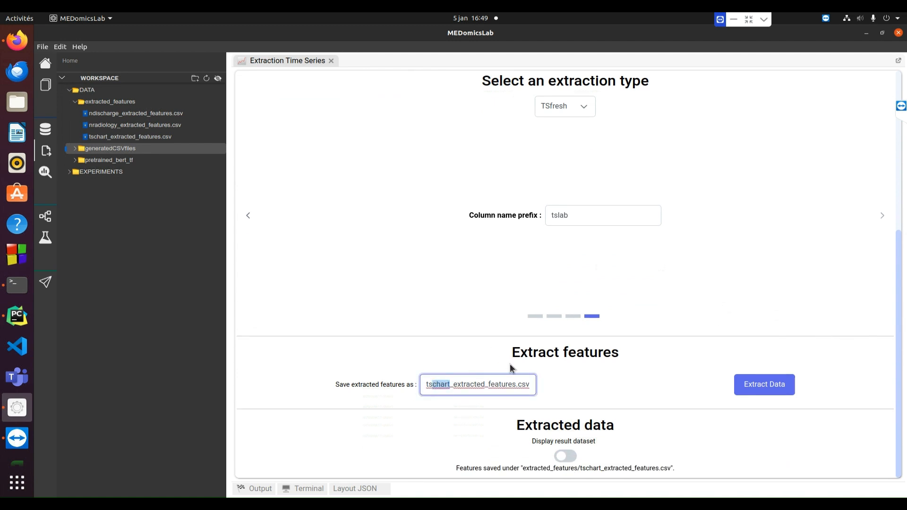
type("lab")
- Extract the lab time-series features and confirm the saved tslab_extracted_features.csv path
left_click(781, 390)
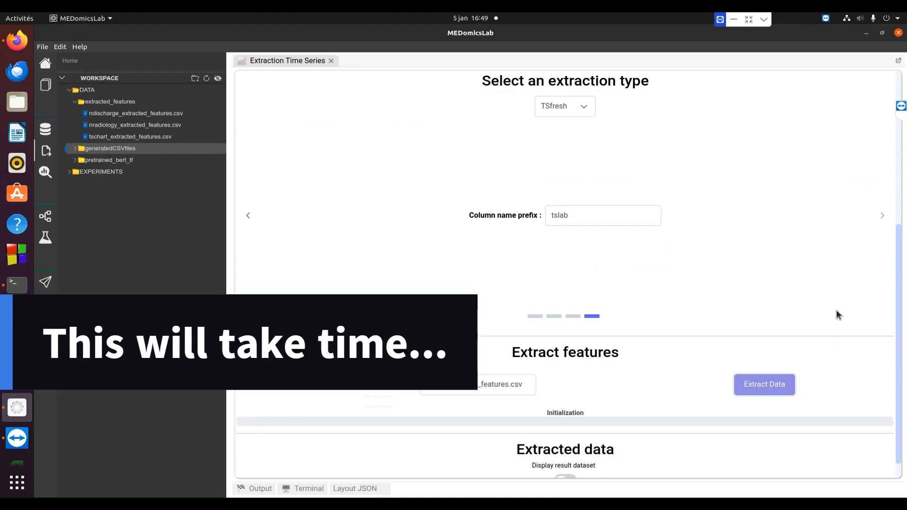
scroll(836, 310, "down", 1)
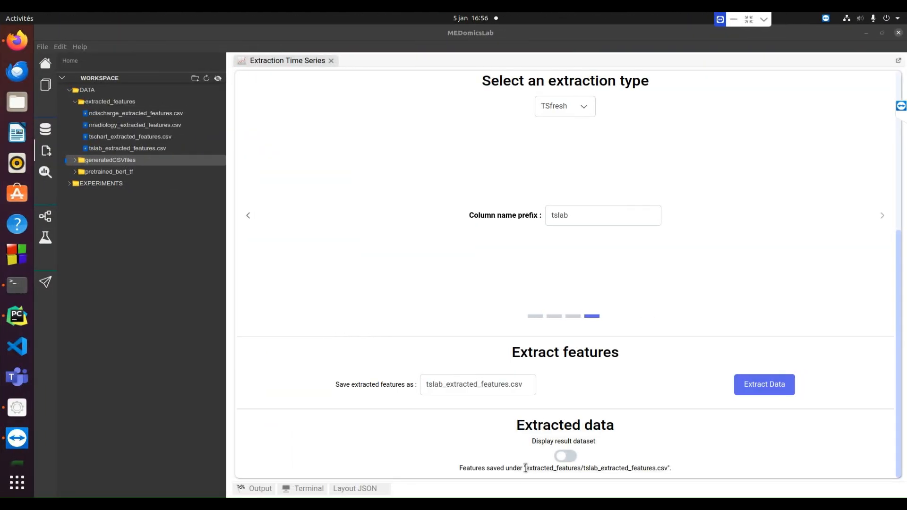
left_click_drag(524, 468, 673, 466)
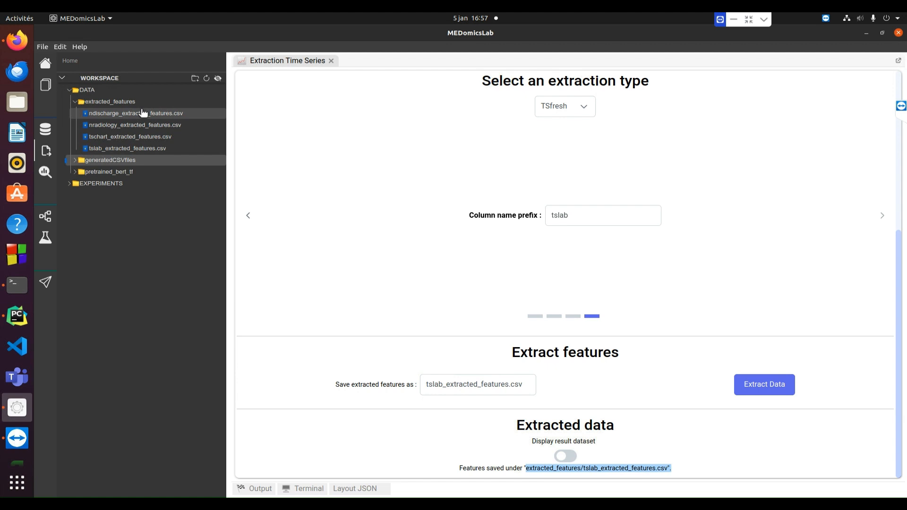
scroll(690, 210, "up", 4)
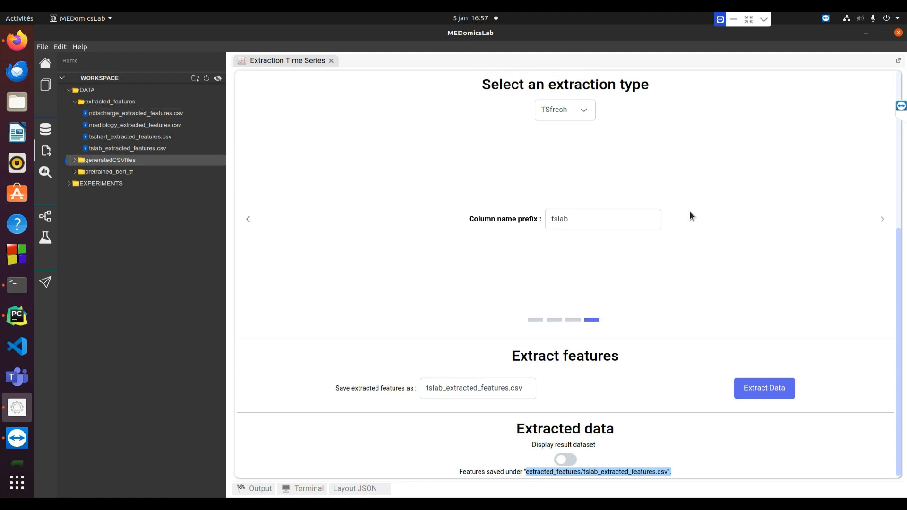
scroll(690, 213, "up", 2)
- Choose procedure_events.csv as the time-series data source
left_click(581, 140)
scroll(573, 206, "down", 1)
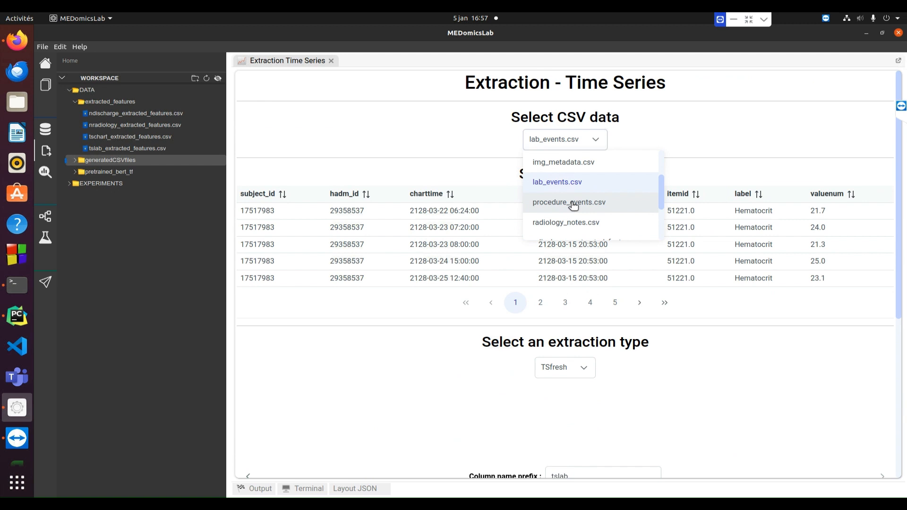
left_click(573, 203)
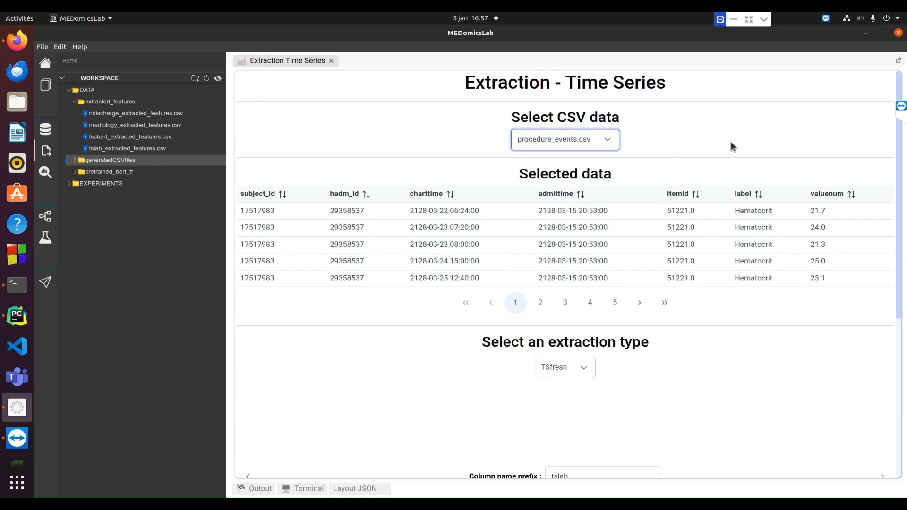
scroll(730, 144, "down", 3)
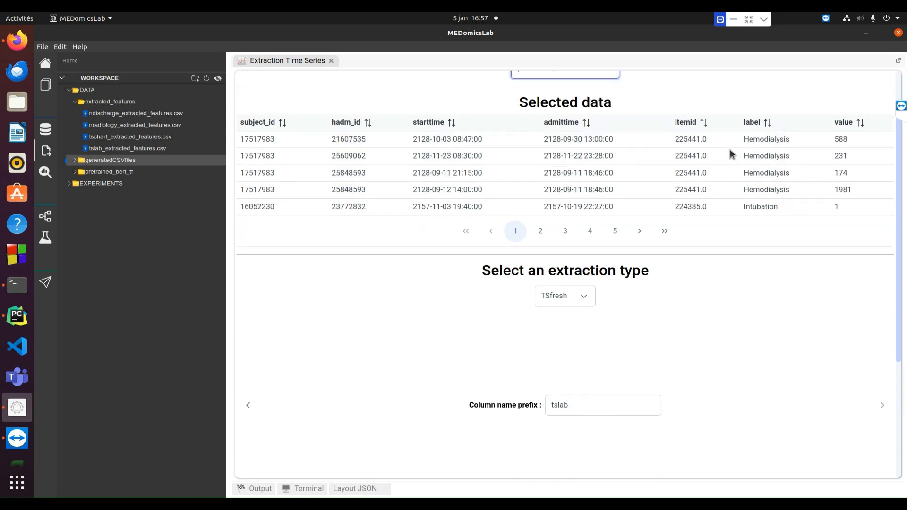
scroll(729, 156, "down", 1)
- Map Measurement Datetime to starttime and Measurement value to value
left_click(248, 286)
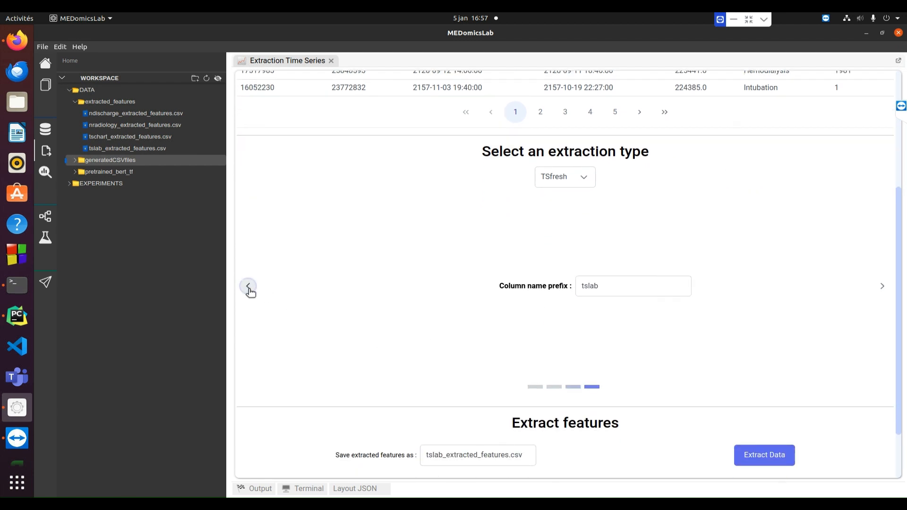
left_click(249, 287)
left_click(248, 287)
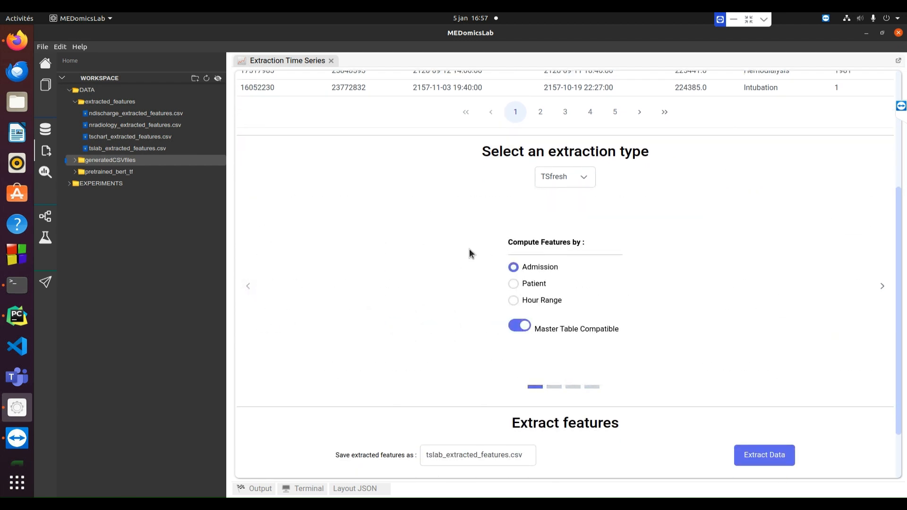
left_click(882, 286)
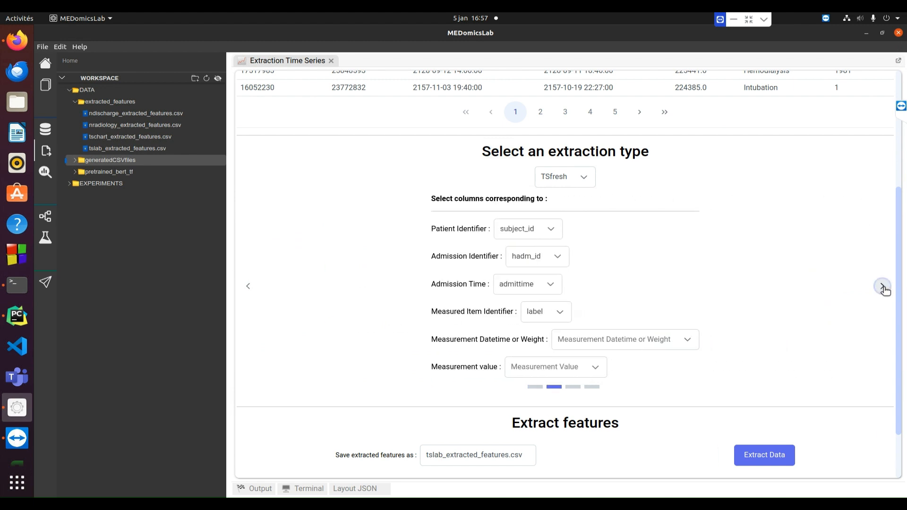
left_click(682, 338)
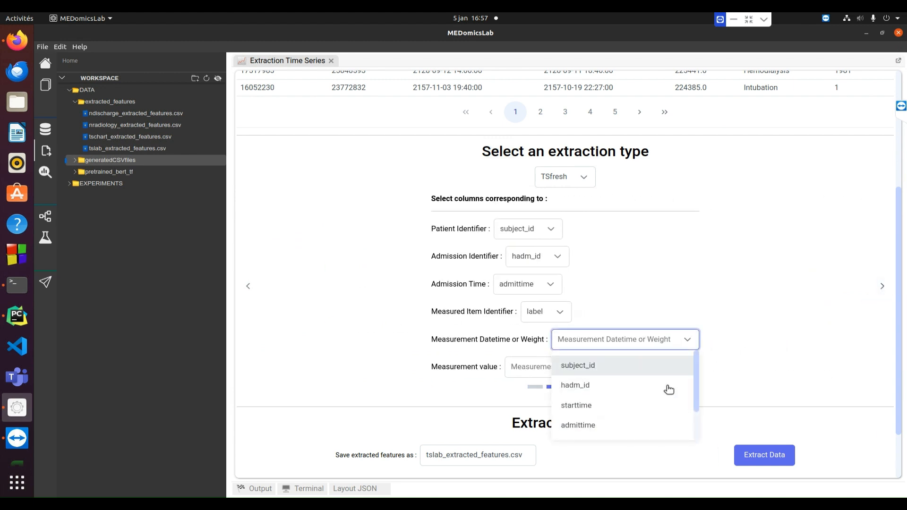
scroll(666, 401, "down", 1)
scroll(665, 411, "down", 1)
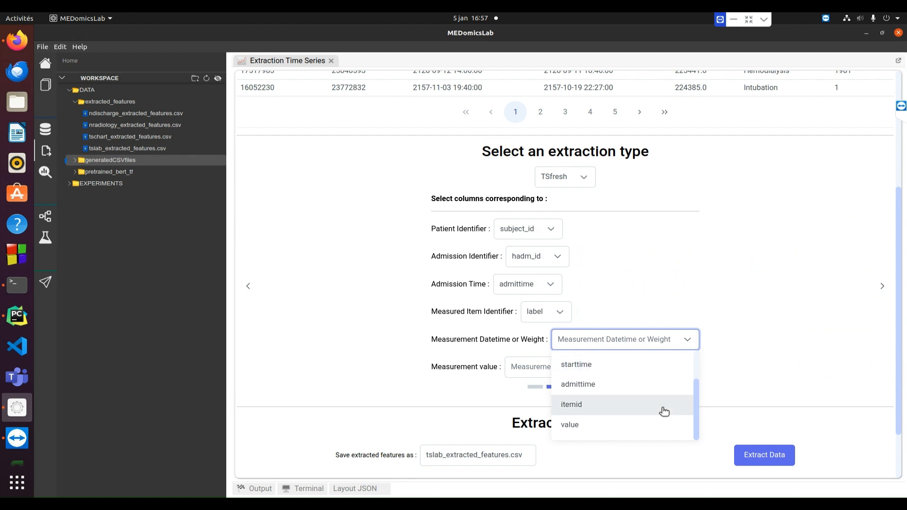
left_click(638, 366)
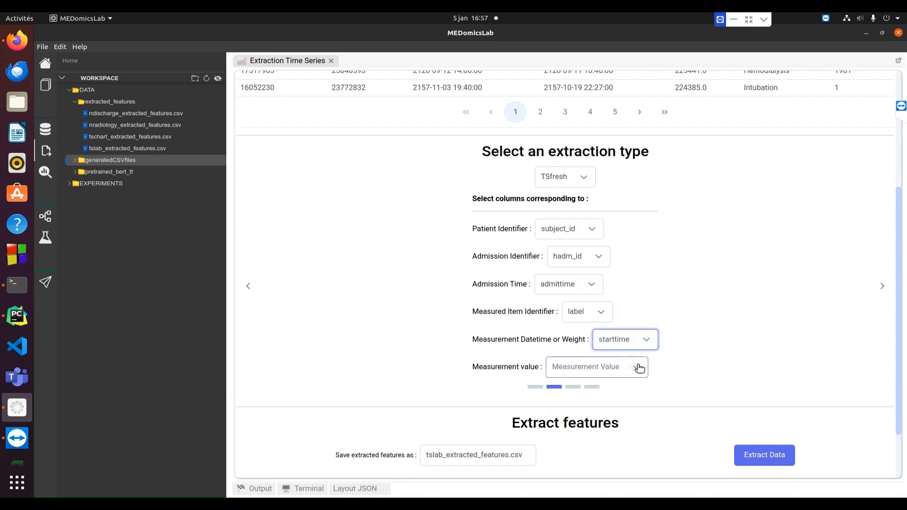
left_click(639, 368)
left_click(615, 451)
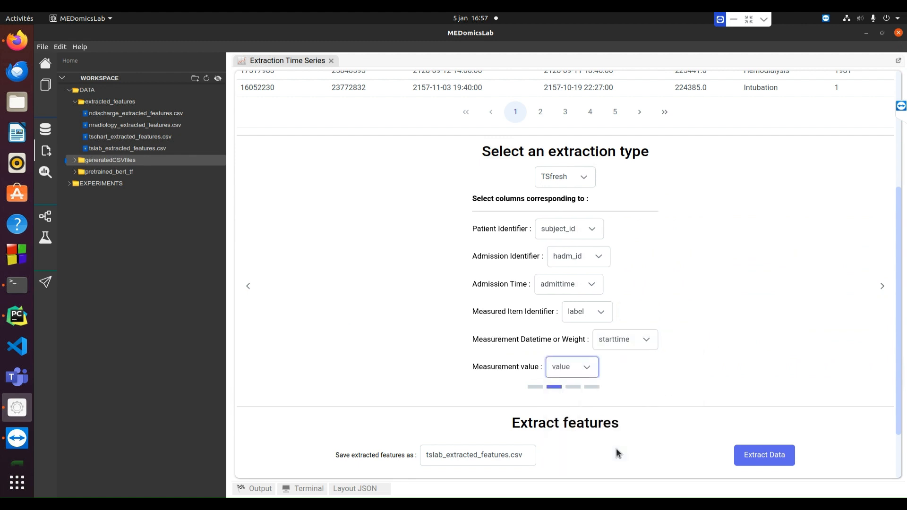
- Set the column prefix to tsprocedure and replace 'lab' with 'procedure' in the output file name
left_click(882, 287)
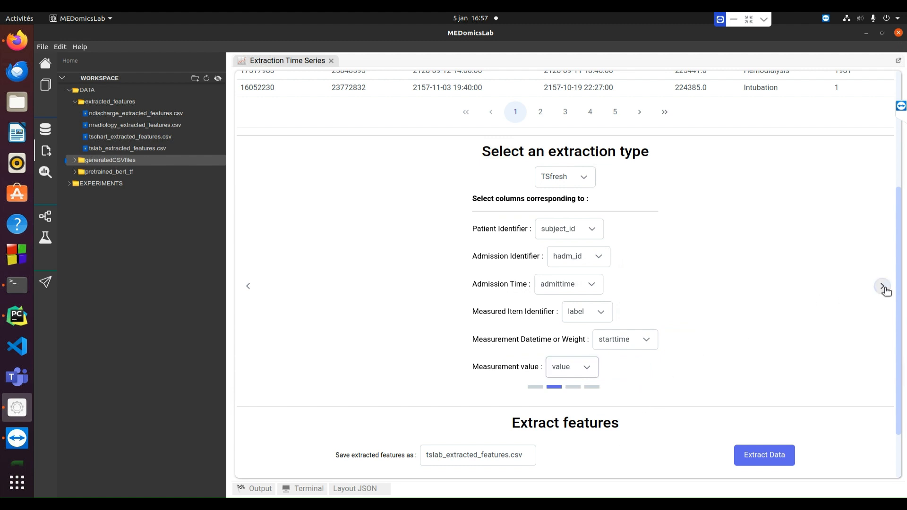
left_click(882, 287)
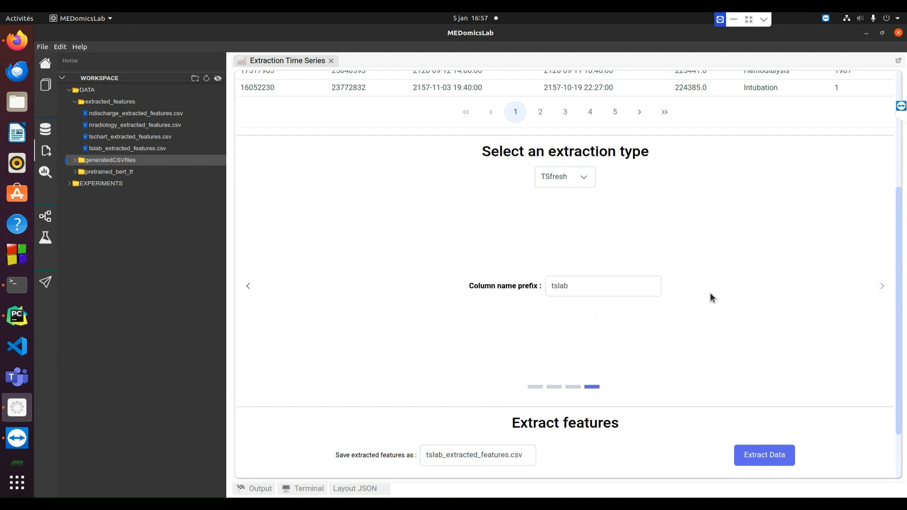
left_click(564, 286)
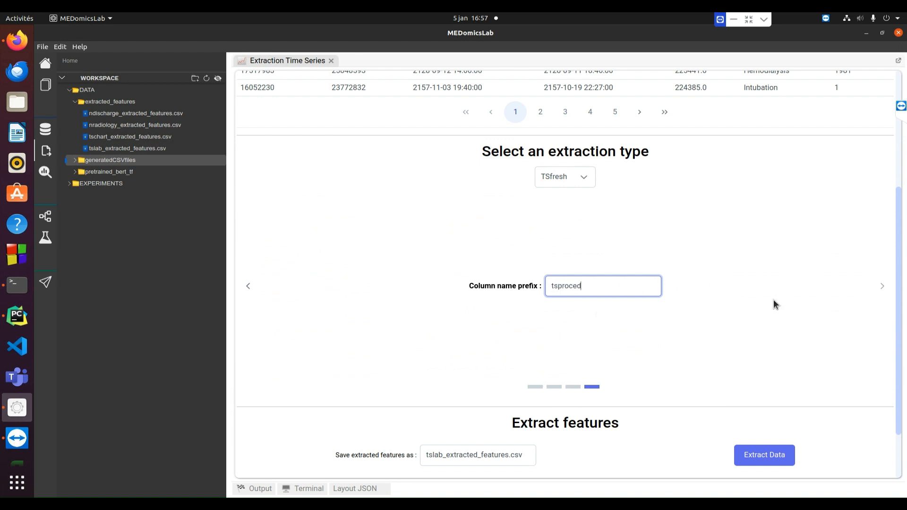
type("procedure")
left_click(769, 316)
scroll(769, 318, "down", 2)
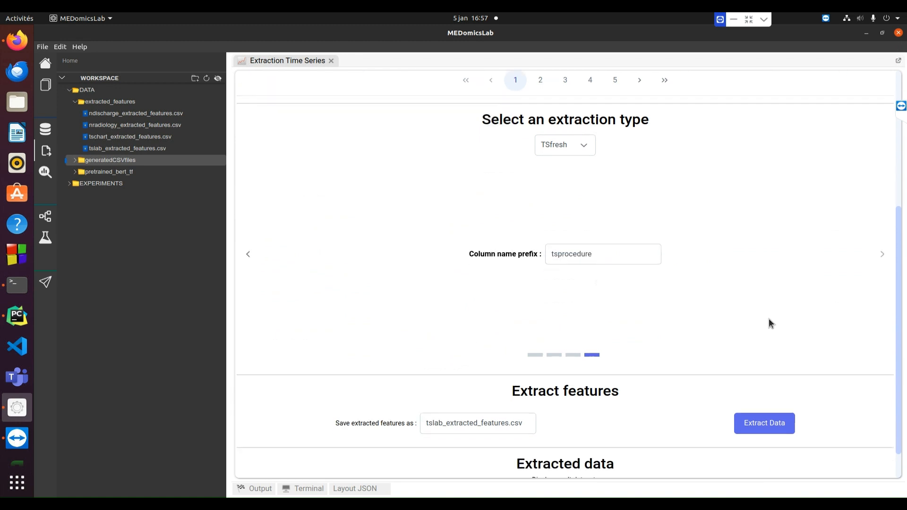
mouse_move(443, 384)
left_mouse_down()
mouse_move(426, 384)
mouse_move(435, 384)
left_mouse_up()
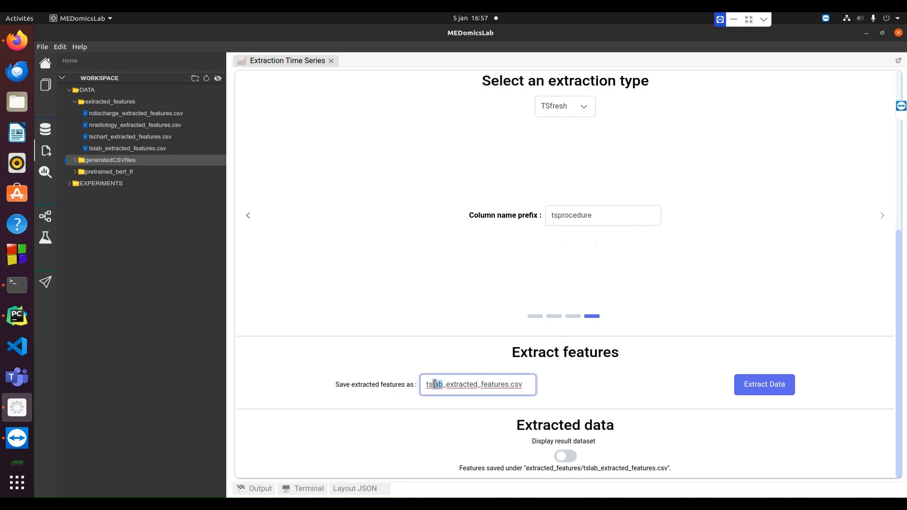
type("procedure")
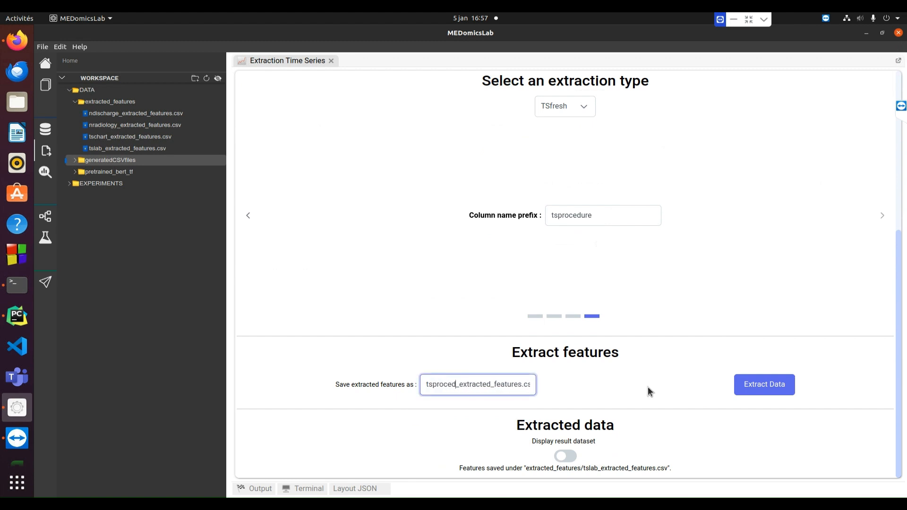
- Extract the procedure features and check the saved tsprocedure_extracted_features.csv path
left_click(674, 385)
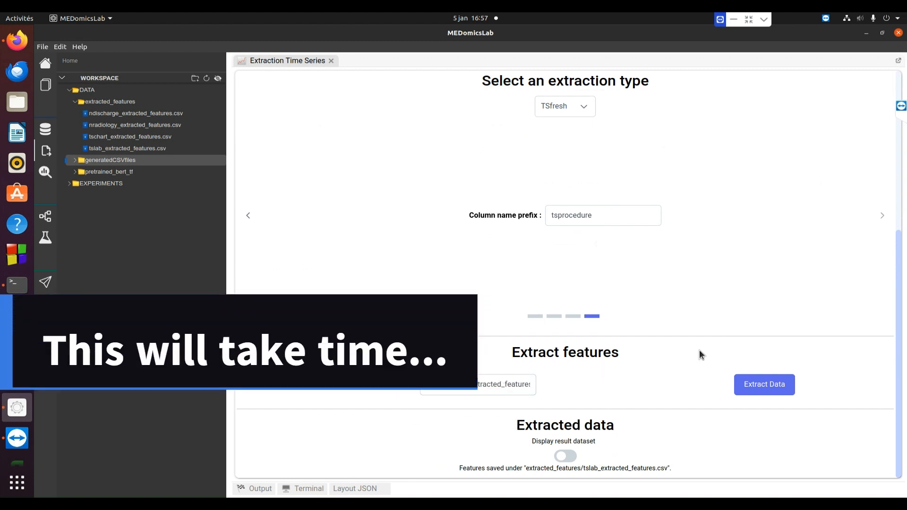
left_click(782, 388)
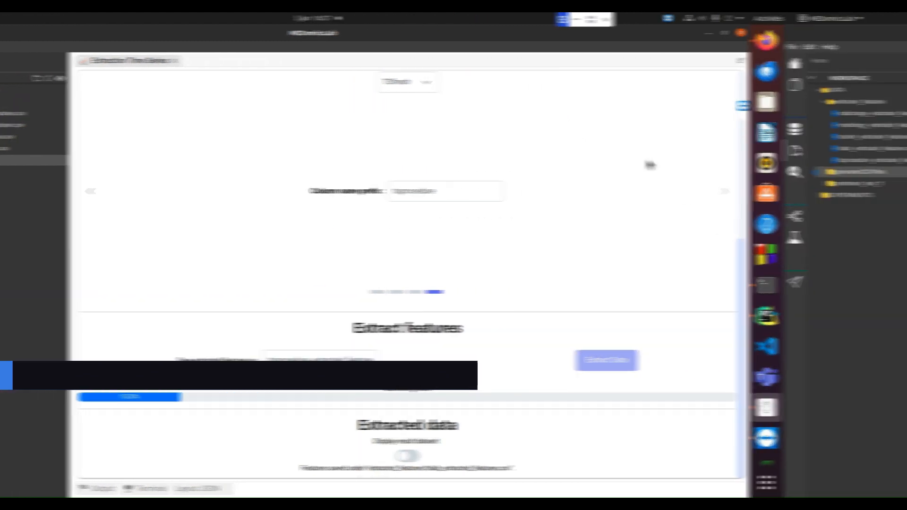
left_click_drag(513, 468, 688, 470)
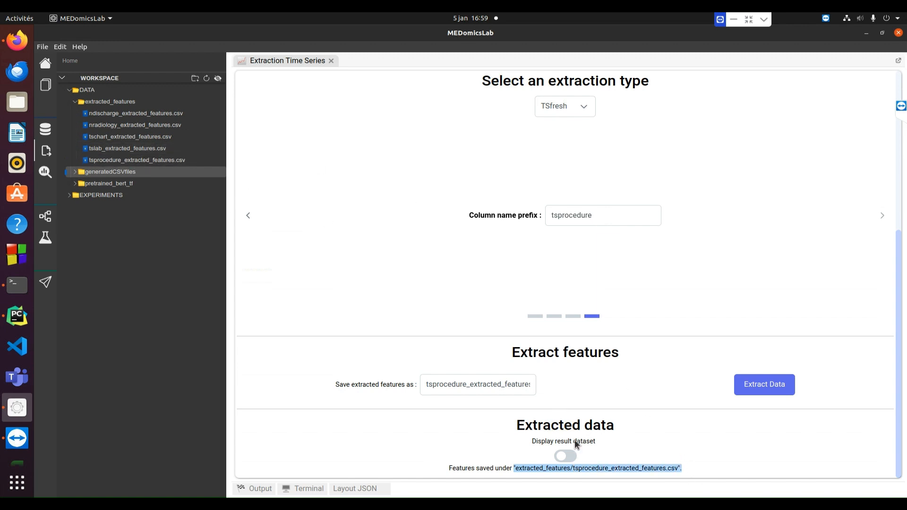
- Display the procedure results table, browse to page 5, then hide it
left_click(566, 456)
scroll(673, 400, "down", 5)
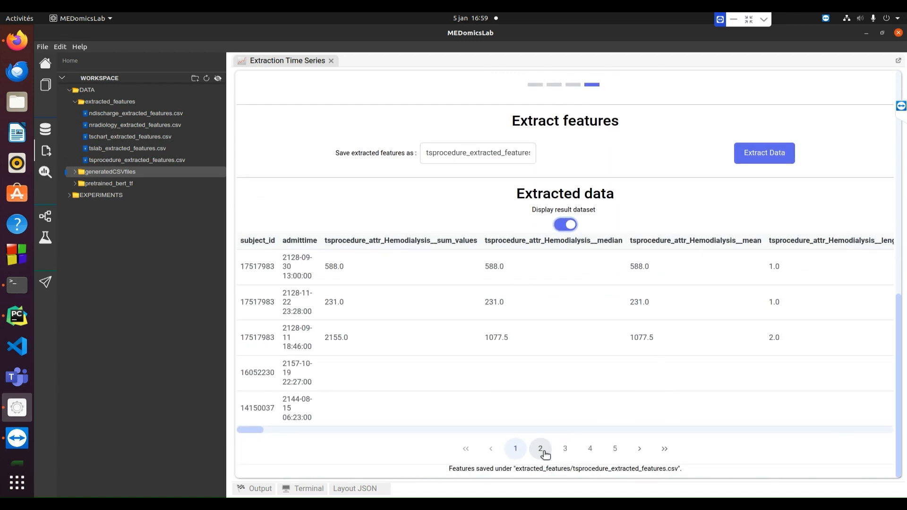
left_click_drag(257, 429, 792, 455)
left_click(614, 448)
left_click_drag(802, 430, 216, 431)
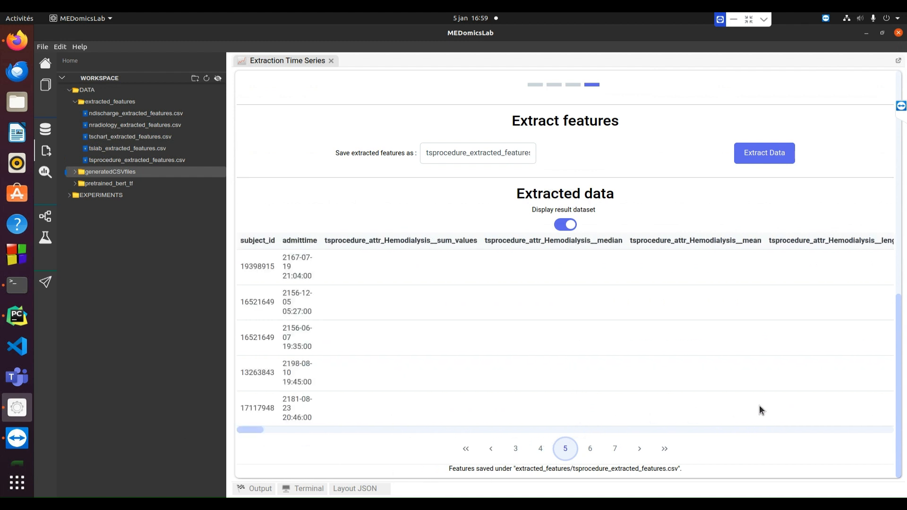
left_click(565, 226)
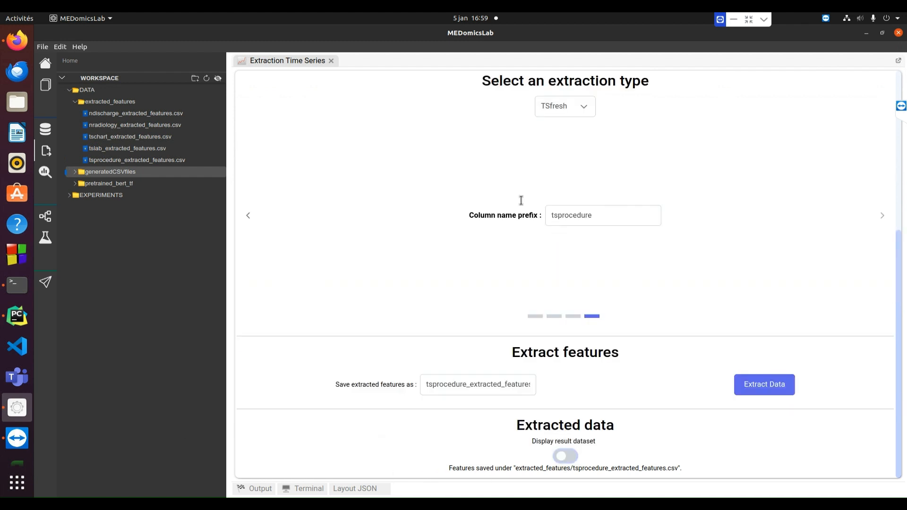
- Close the time-series page, open Image extraction, and import the testingPhaseImg folder
left_click(331, 61)
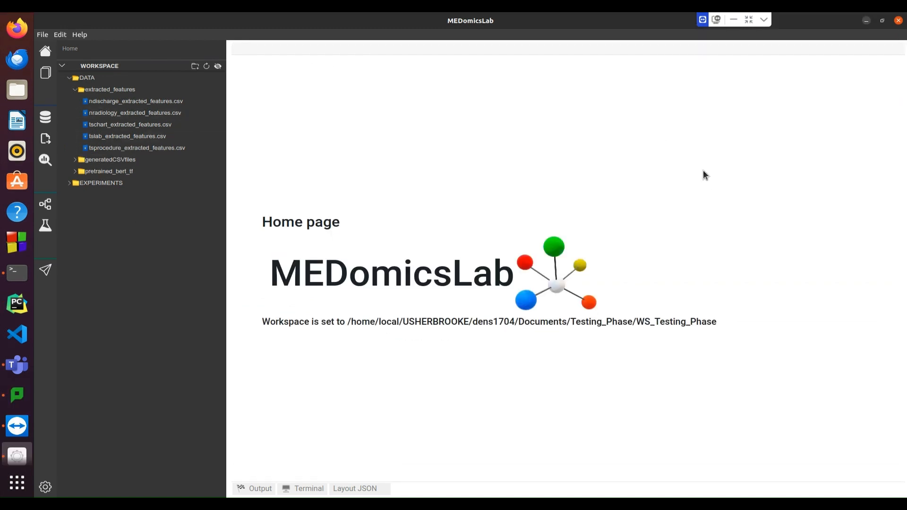
left_click(46, 138)
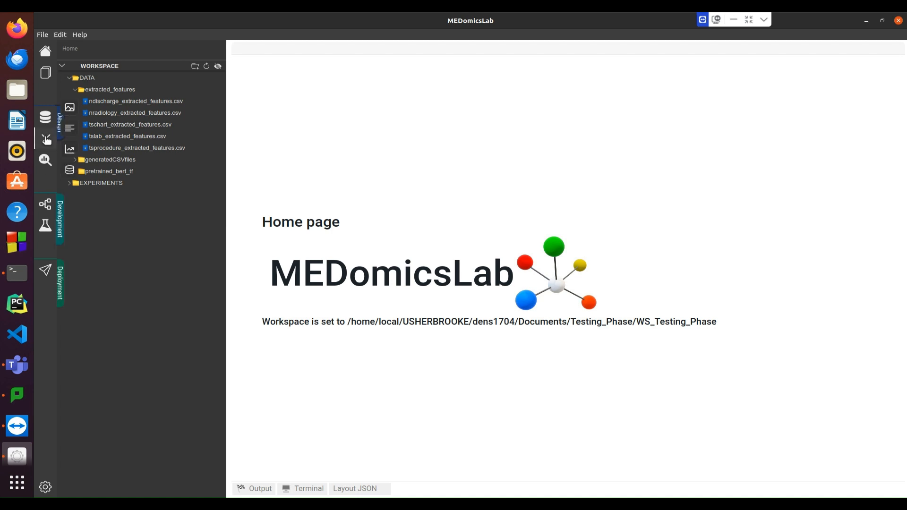
left_click(75, 171)
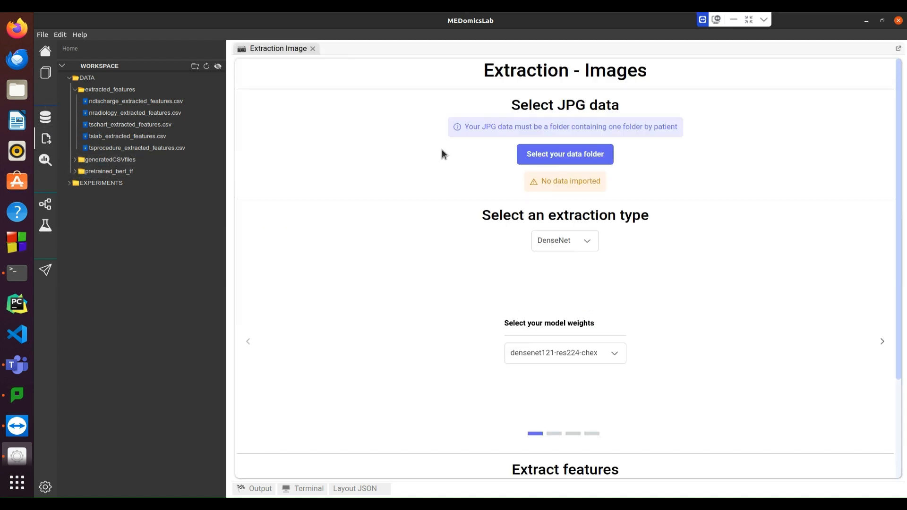
left_click(568, 158)
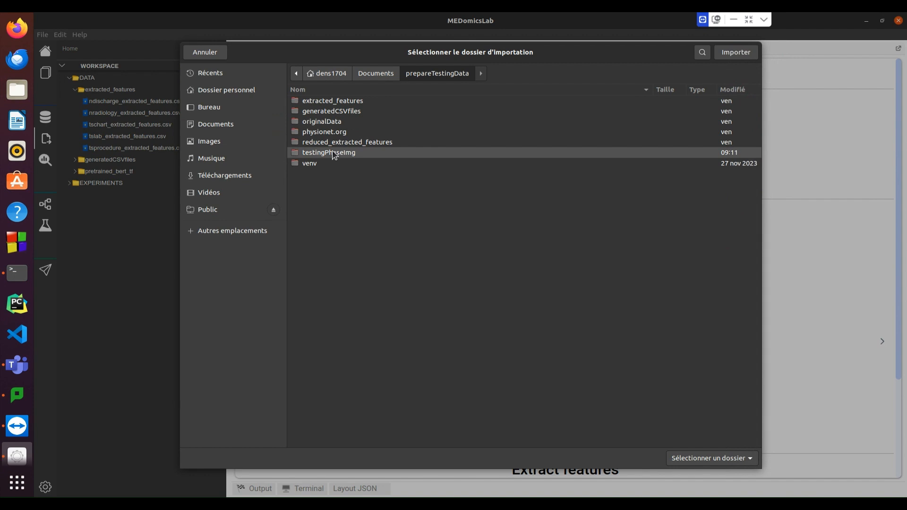
left_click(334, 154)
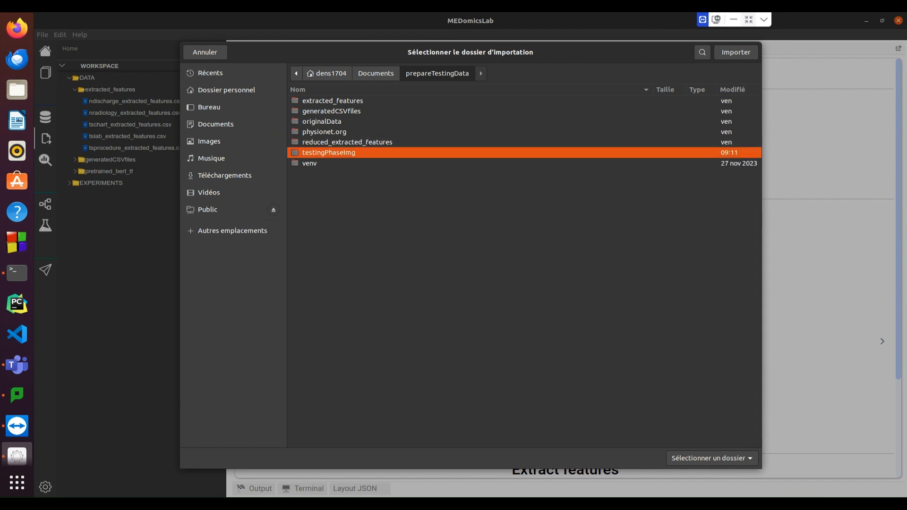
left_click(744, 55)
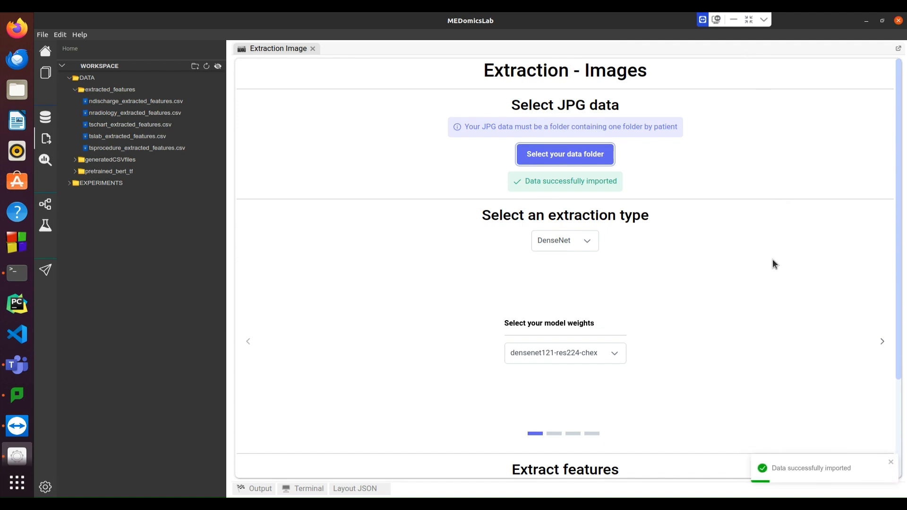
- Move to the master table formatting settings and enable parsing patient IDs as integers
scroll(773, 259, "down", 3)
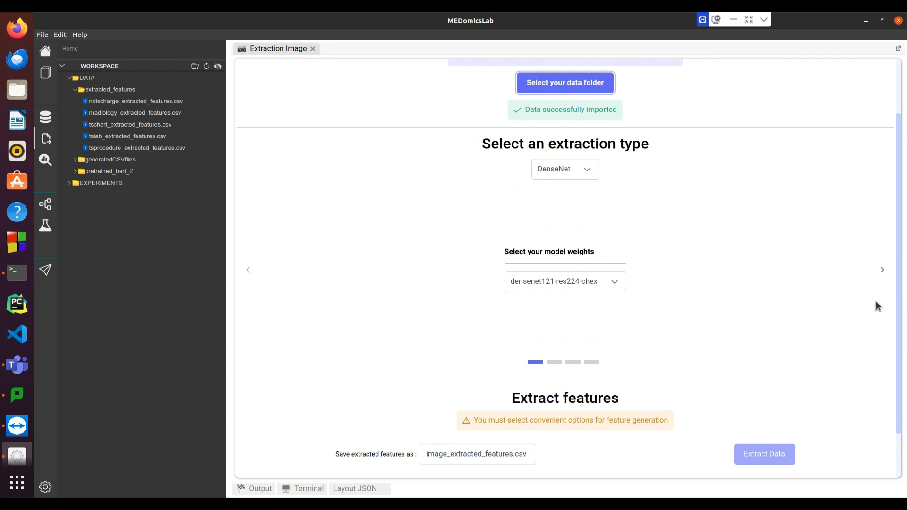
left_click(882, 273)
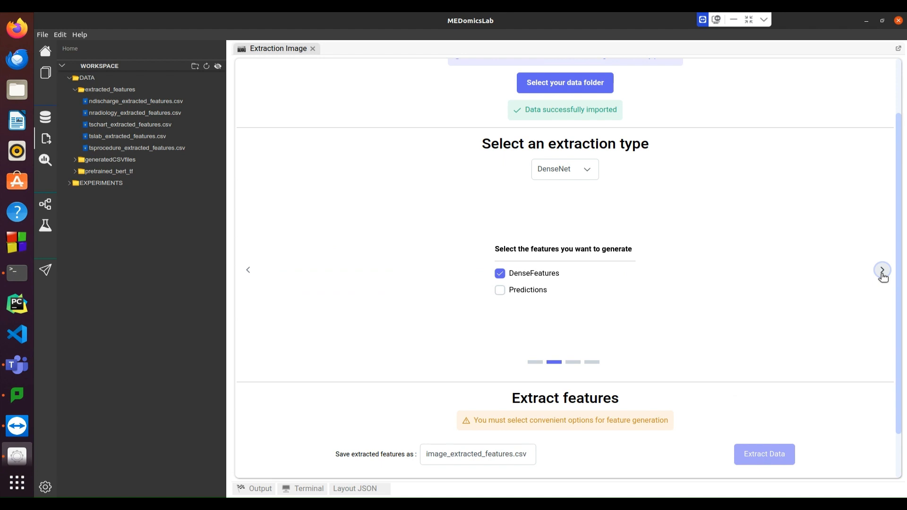
left_click(882, 273)
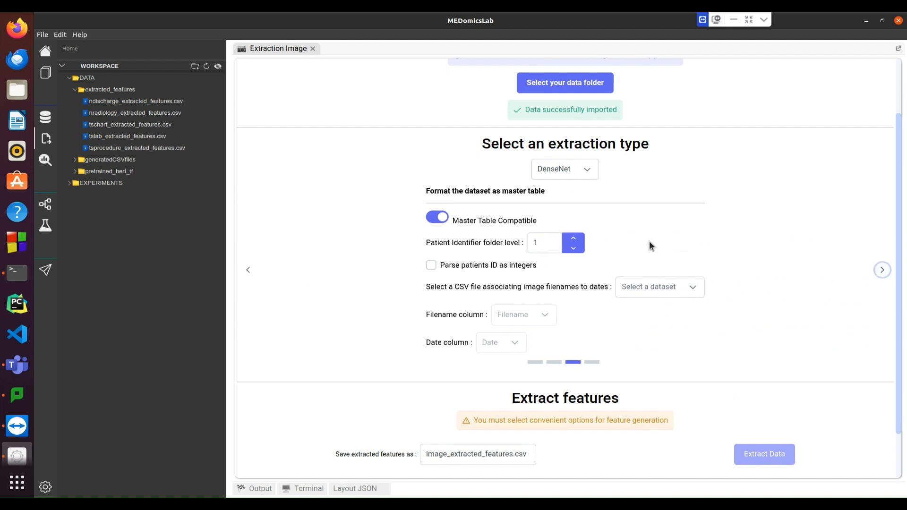
left_click(431, 265)
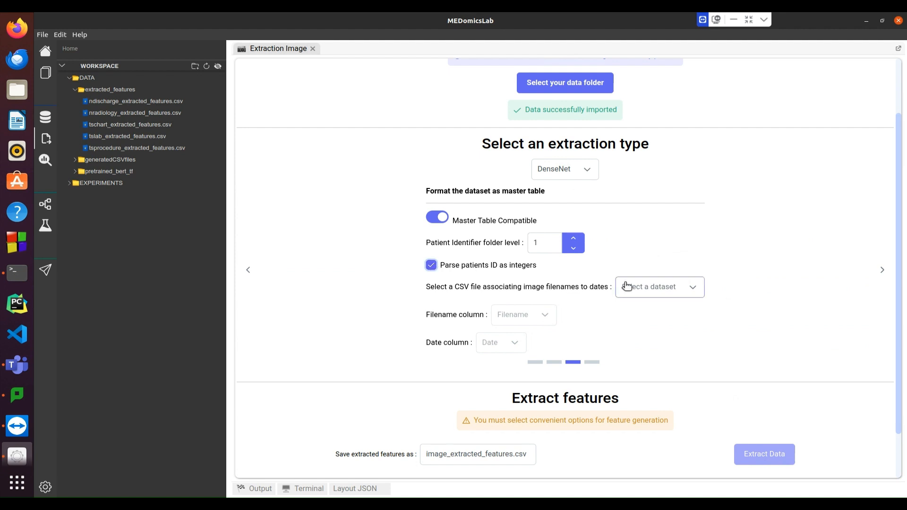
- Link img_metadata.csv with jpg_file as the filename column and DateTime as the date column
left_click(697, 289)
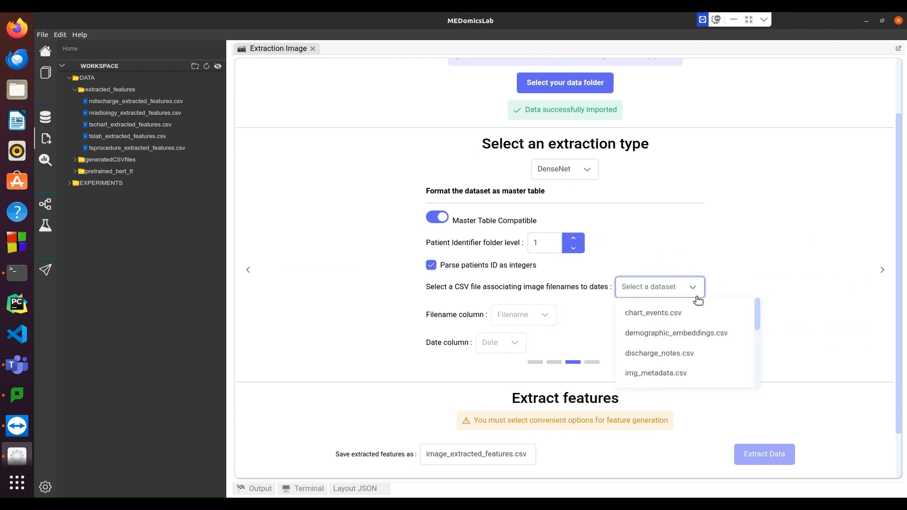
left_click(682, 374)
left_click(527, 317)
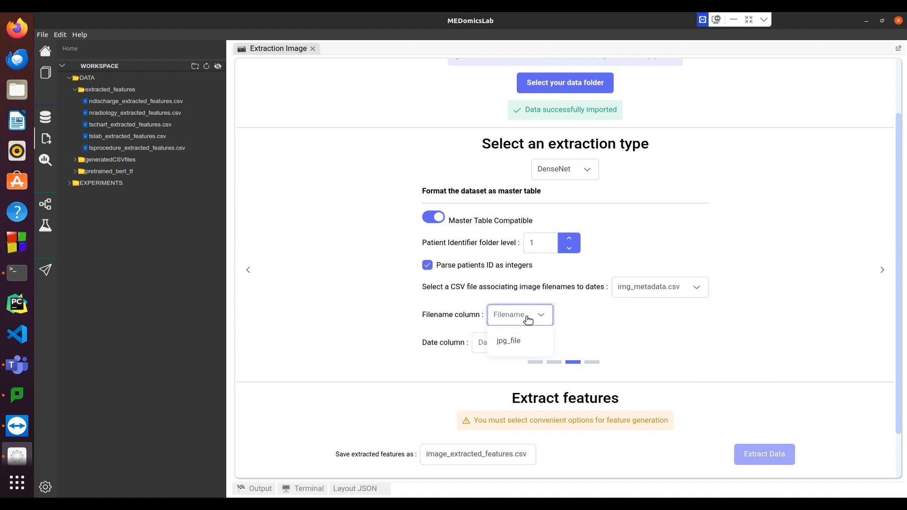
left_click(519, 347)
left_click(510, 345)
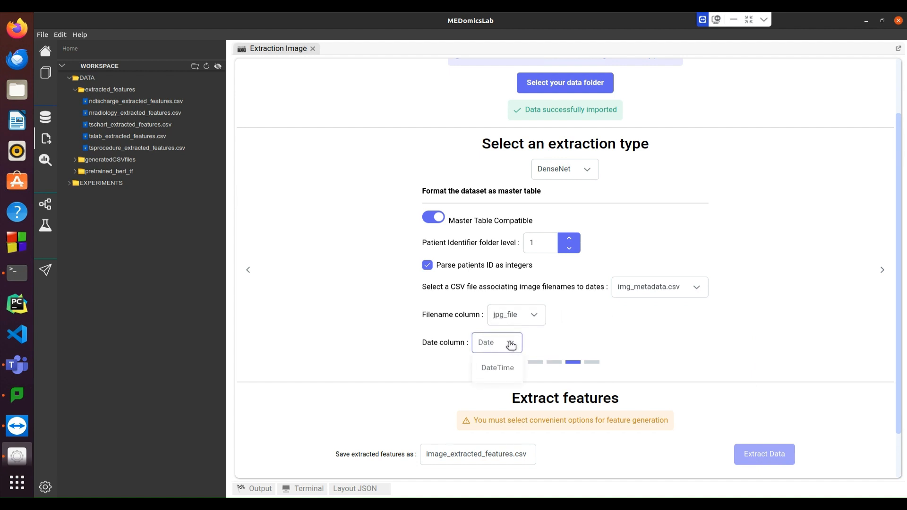
left_click(497, 369)
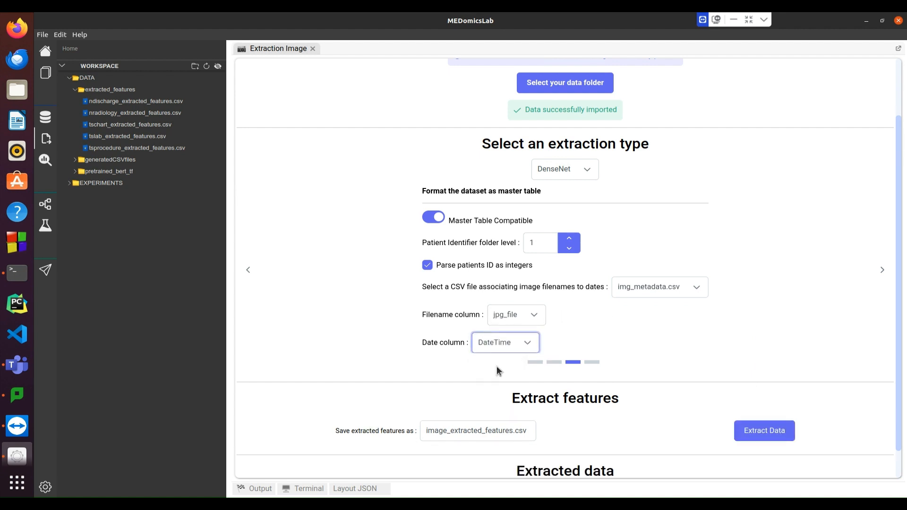
left_click(881, 269)
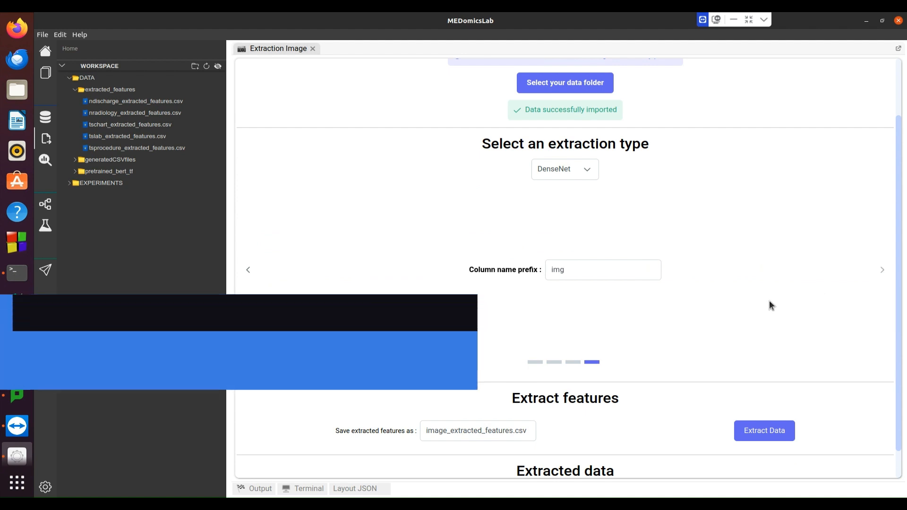
scroll(769, 301, "down", 1)
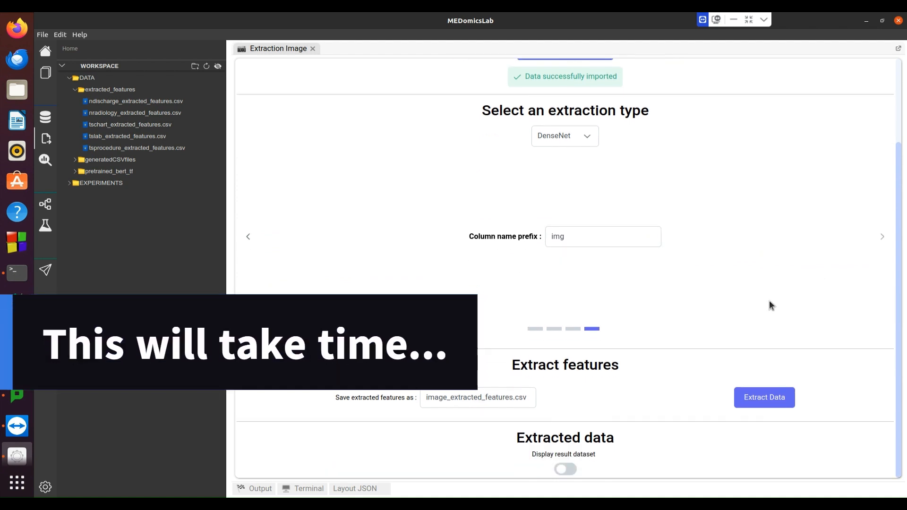
- Extract the DenseNet image features and check the saved image_extracted_features.csv path
left_click(761, 397)
scroll(855, 396, "down", 1)
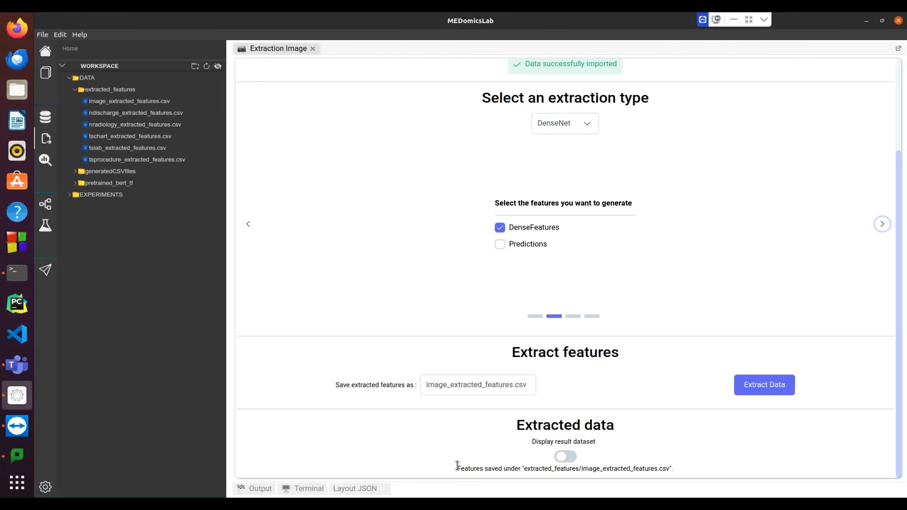
left_click_drag(457, 468, 675, 467)
- Display the image features table, browse to page 5, and close the image extraction page
left_click(565, 456)
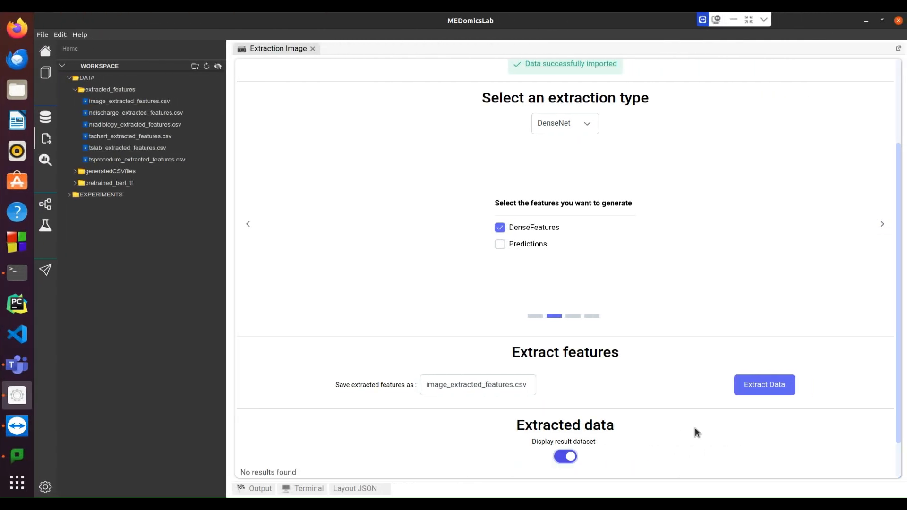
scroll(696, 429, "down", 5)
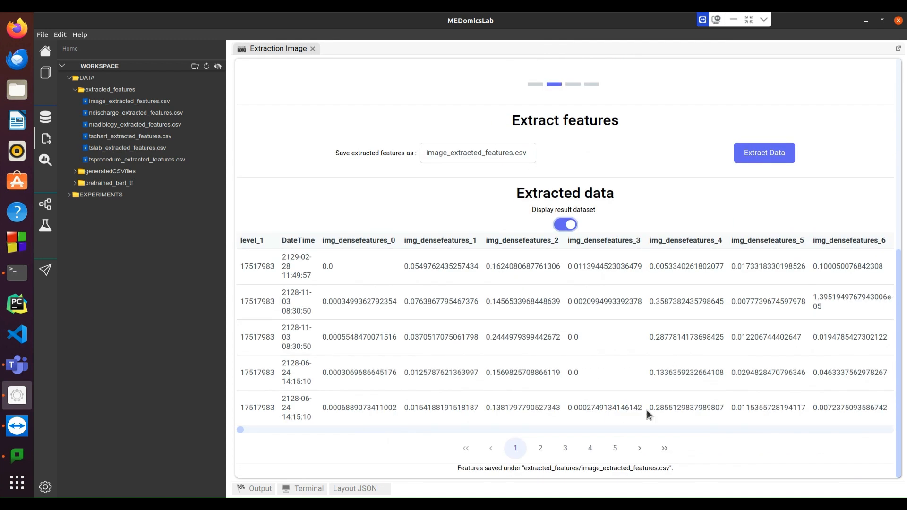
left_click(615, 448)
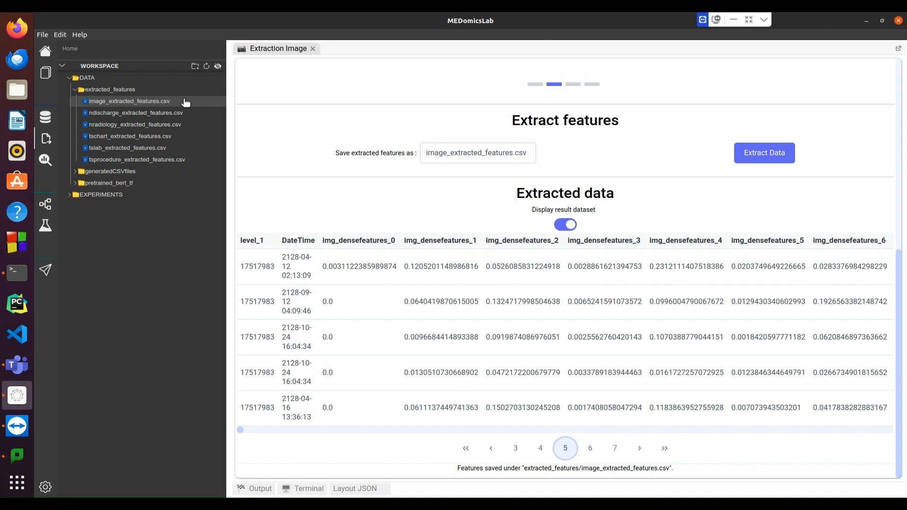
left_click(312, 48)
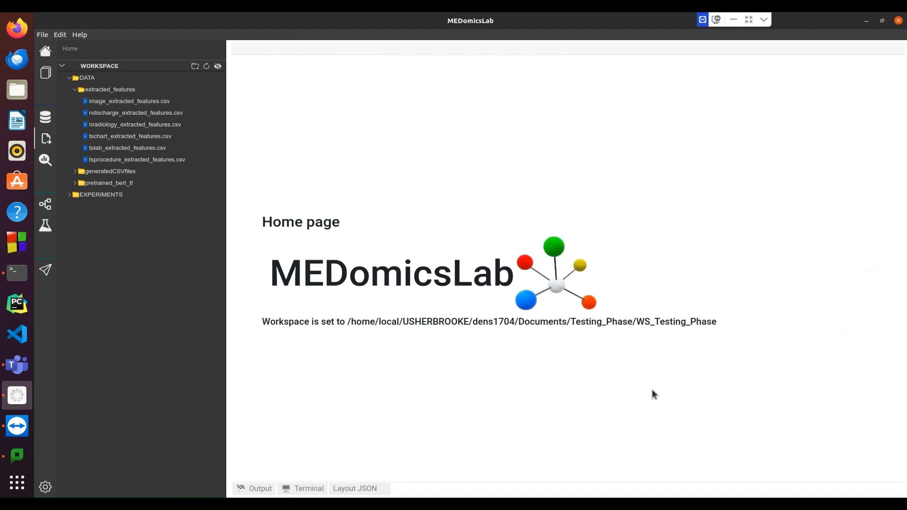